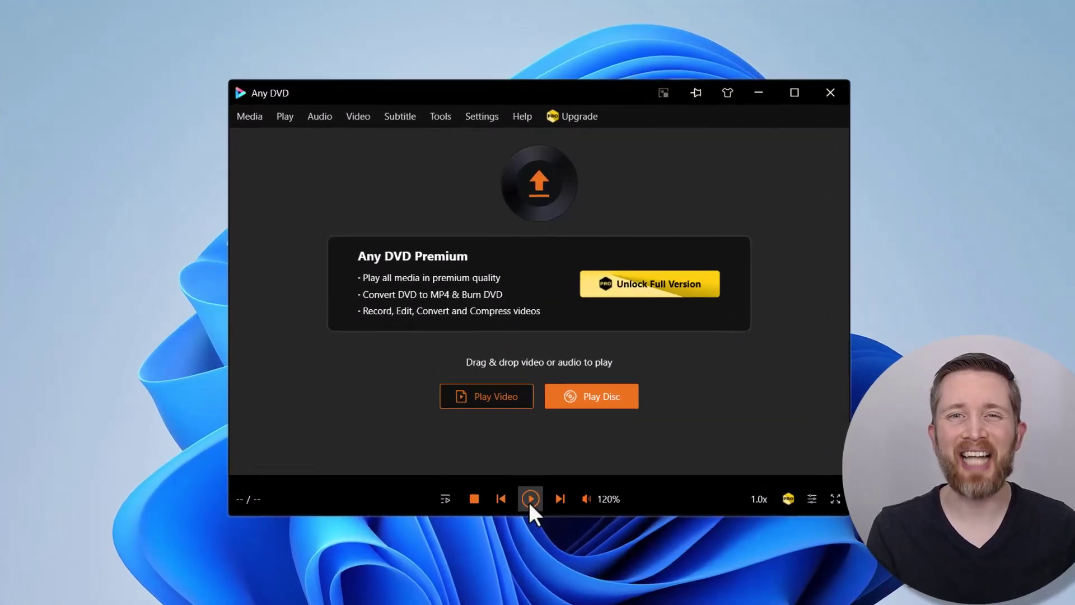
Step: Start media playback in Any DVD from the bottom control bar
{"action": "left_click", "coordinate": [530, 499]}
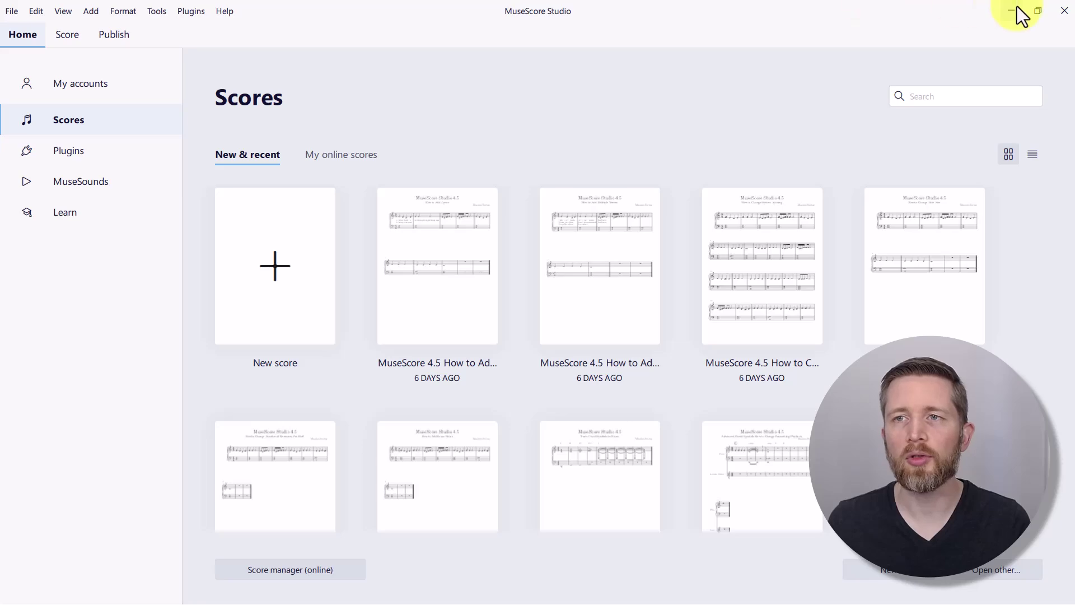
{"action": "left_click", "coordinate": [1014, 9]}
{"action": "mouse_move", "coordinate": [336, 600]}
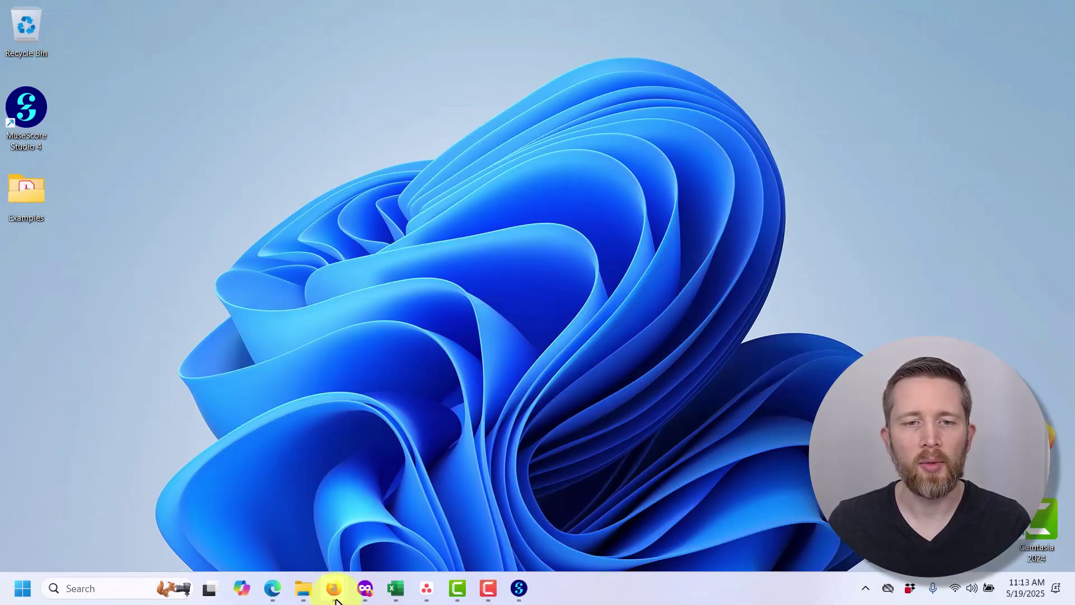
{"action": "left_click", "coordinate": [399, 524]}
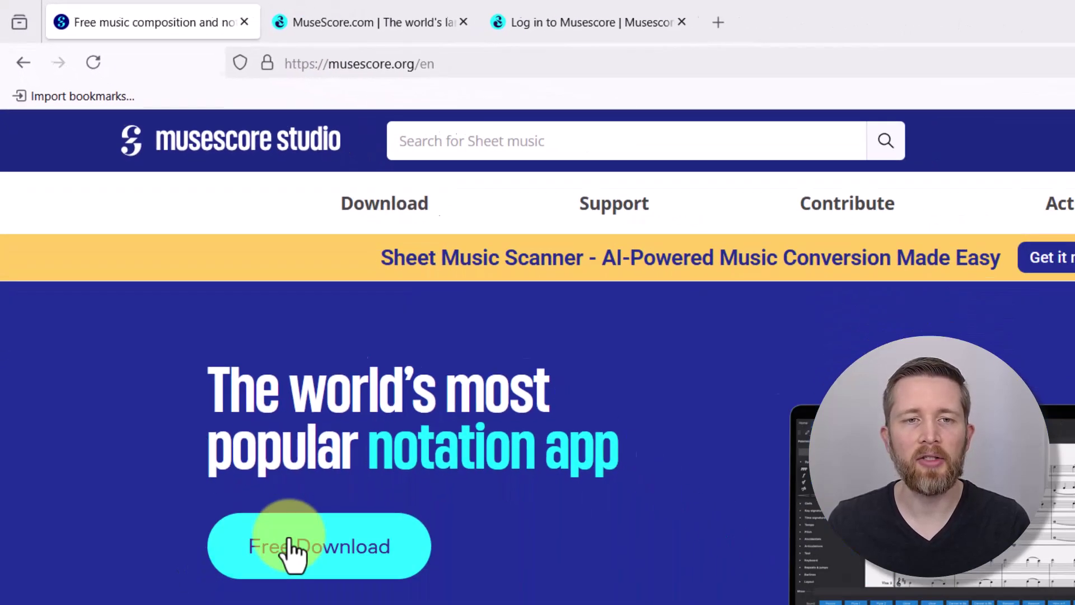
{"action": "left_click", "coordinate": [291, 546]}
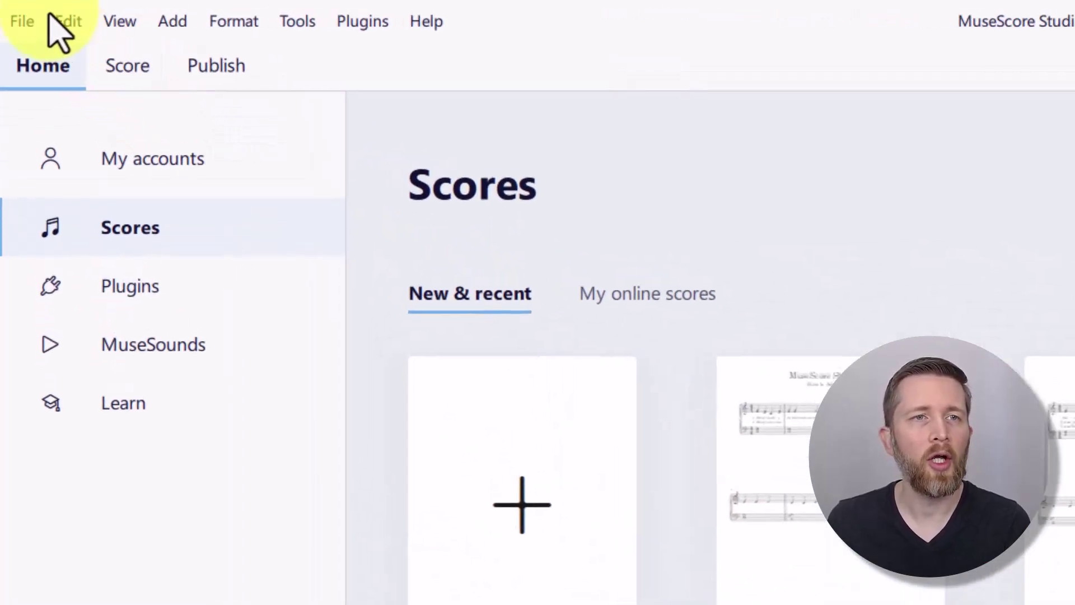
Step: Choose File > Import PDF… to open musescore.com's import page
{"action": "left_click", "coordinate": [21, 23]}
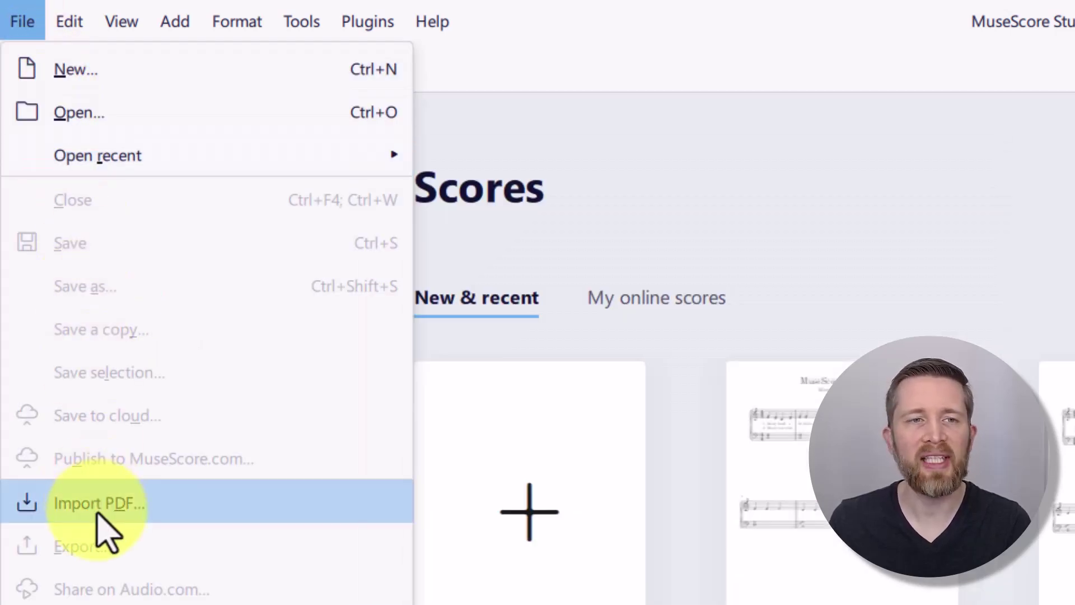
{"action": "left_click", "coordinate": [99, 504]}
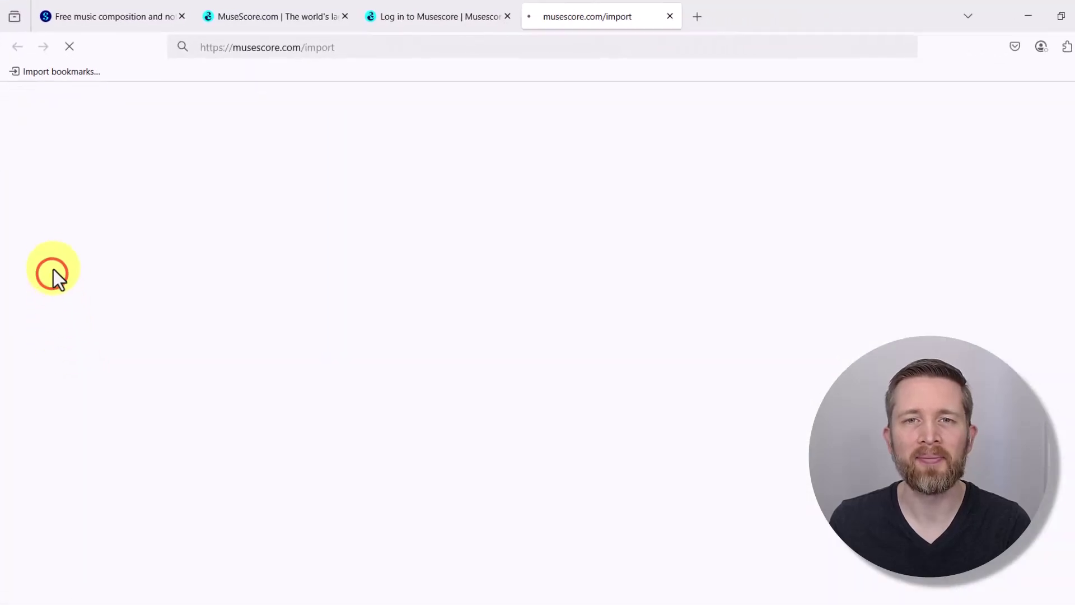
Step: Enter the account email or username and password, and log in to MuseScore.com
{"action": "left_click", "coordinate": [477, 315]}
{"action": "type", "text": "k"}
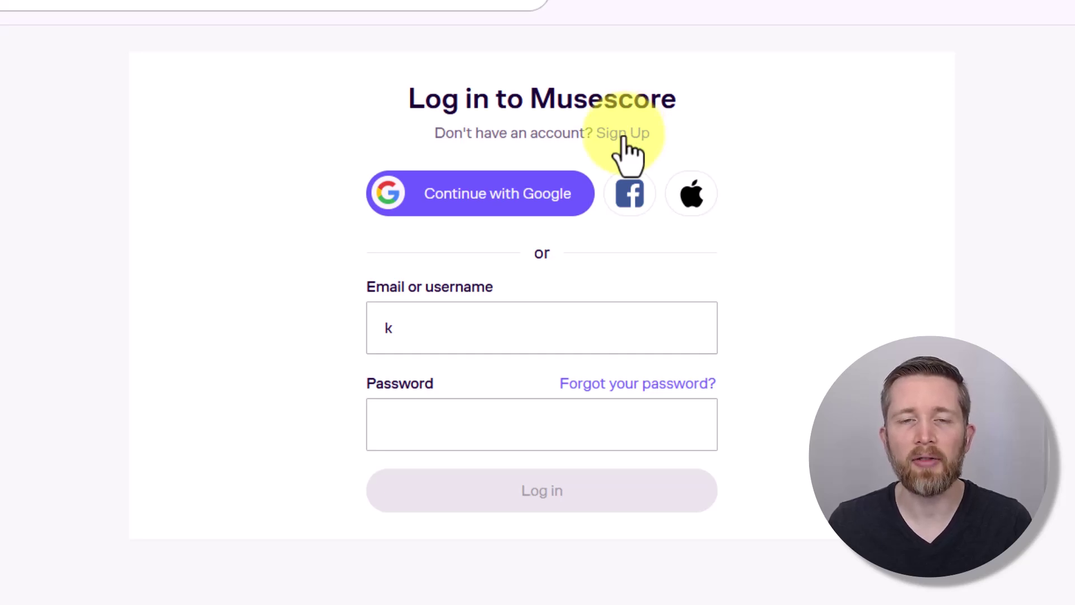
{"action": "left_click", "coordinate": [450, 331]}
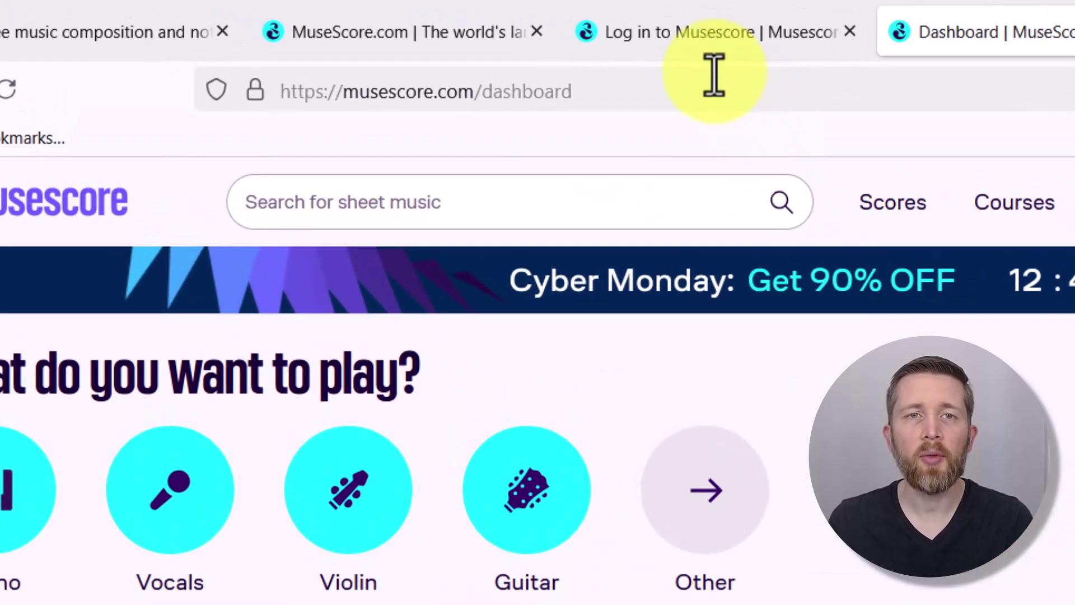
Step: Go to musescore.com/import in the browser address bar
{"action": "left_click", "coordinate": [714, 75]}
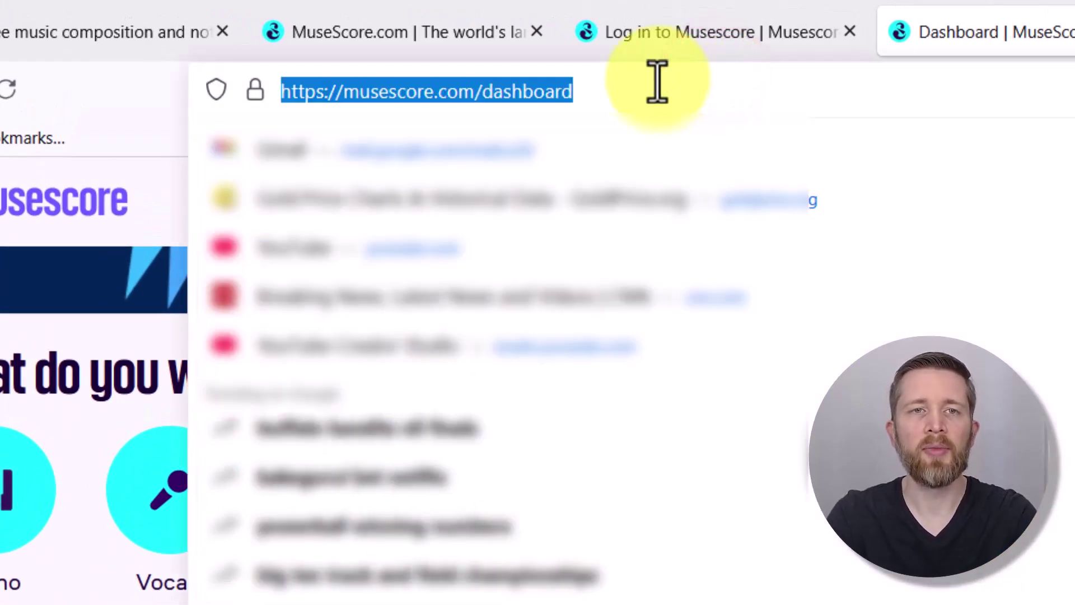
{"action": "type", "text": "musescore."}
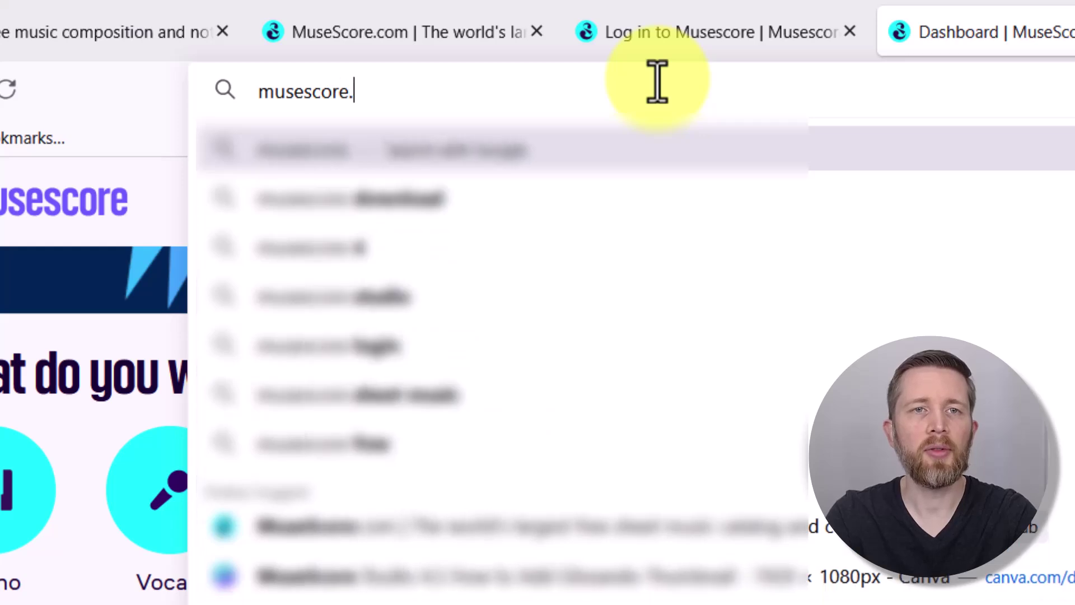
{"action": "type", "text": "com/"}
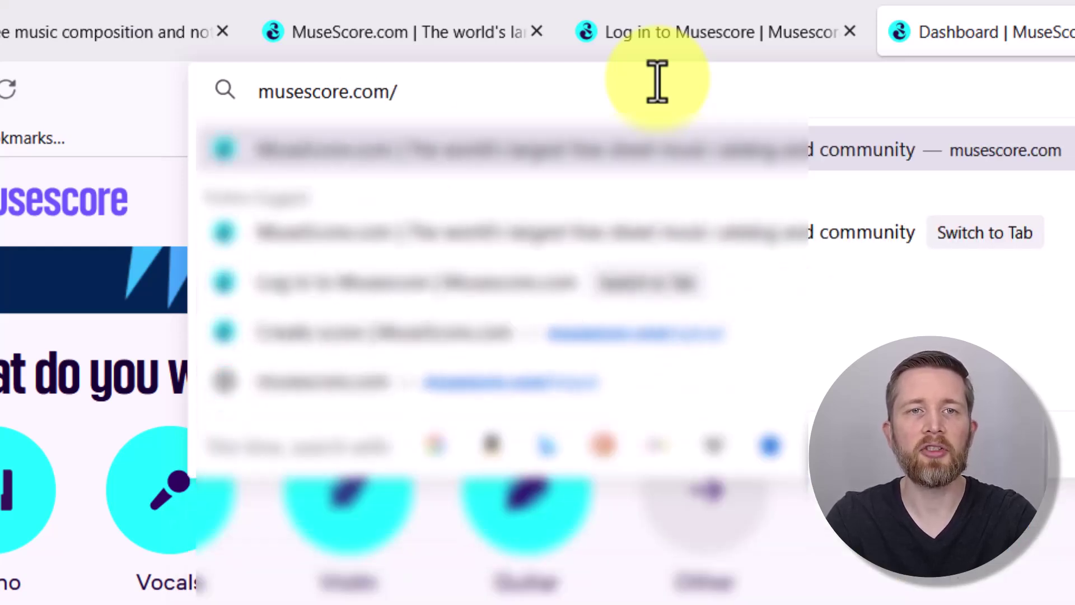
{"action": "type", "text": "import"}
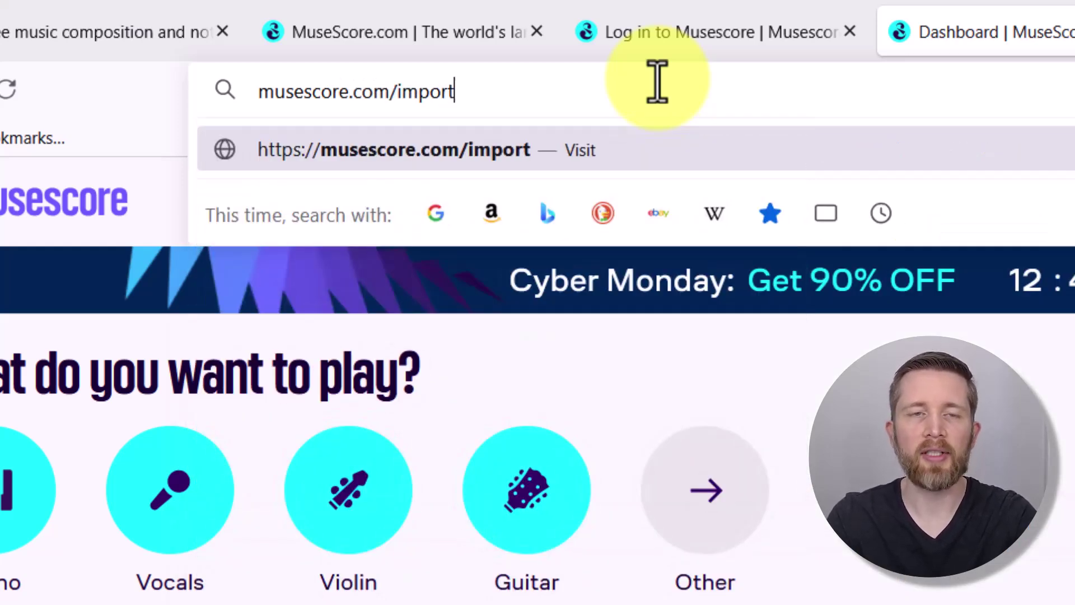
{"action": "key", "text": "Return"}
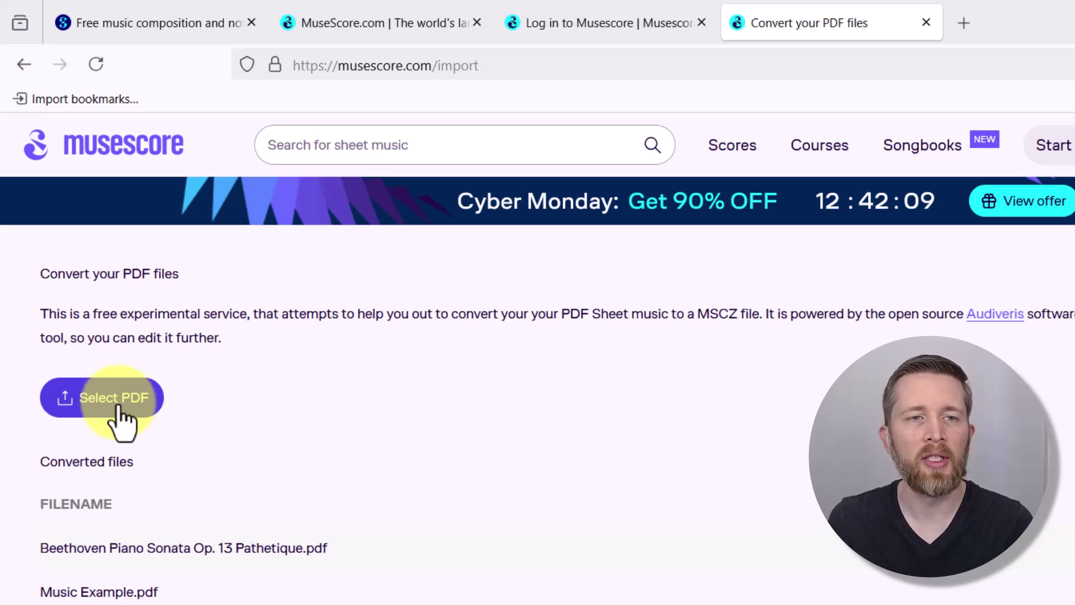
Step: Upload 'Beethoven Pathetique 3rd Movement.pdf' from the Examples folder
{"action": "left_click", "coordinate": [118, 402]}
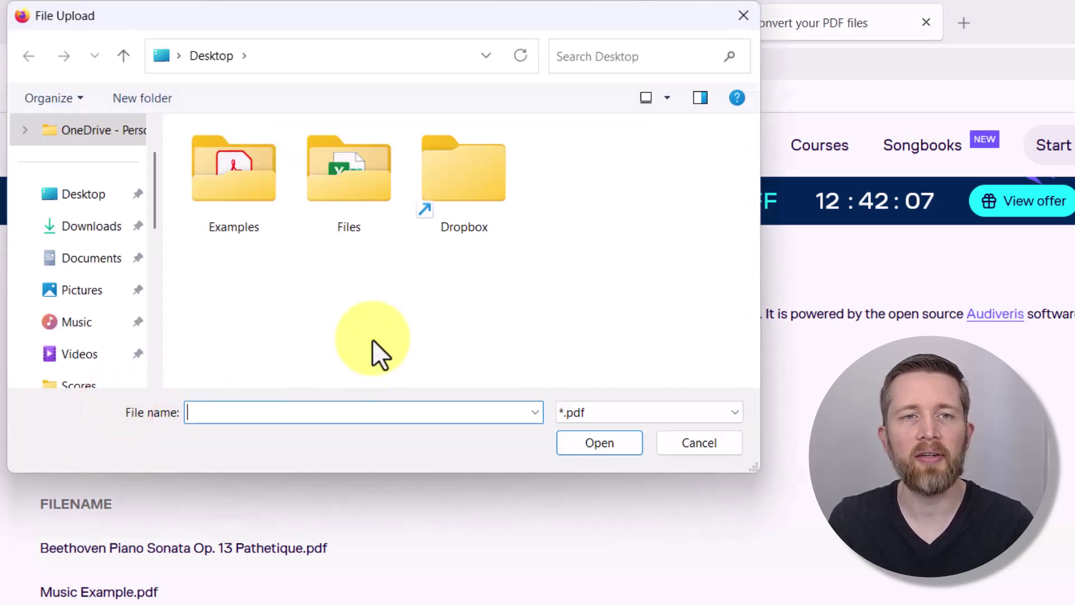
{"action": "double_click", "coordinate": [253, 180]}
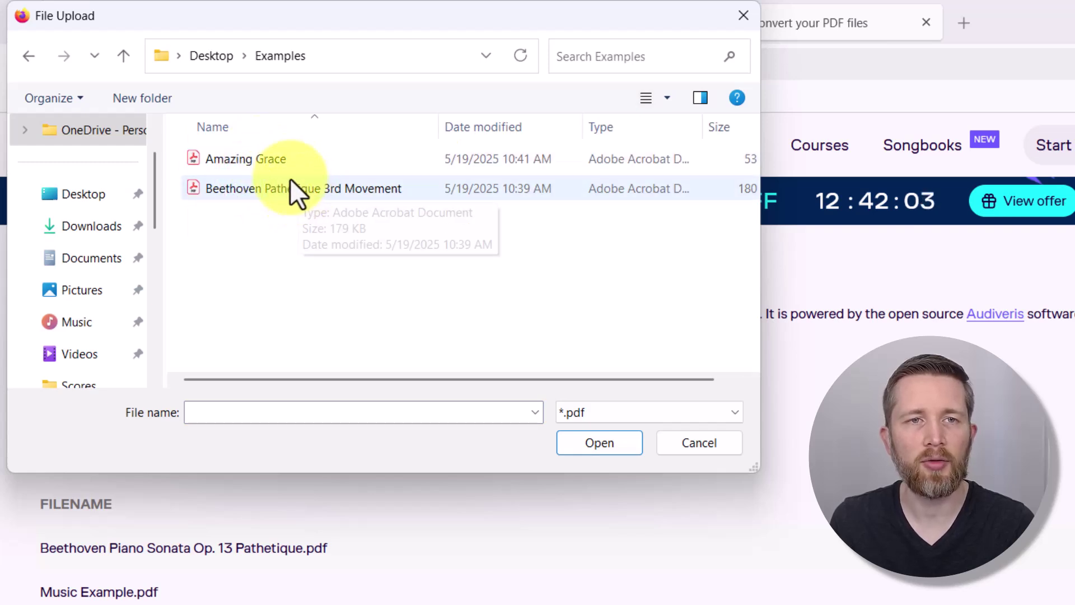
{"action": "left_click", "coordinate": [272, 187]}
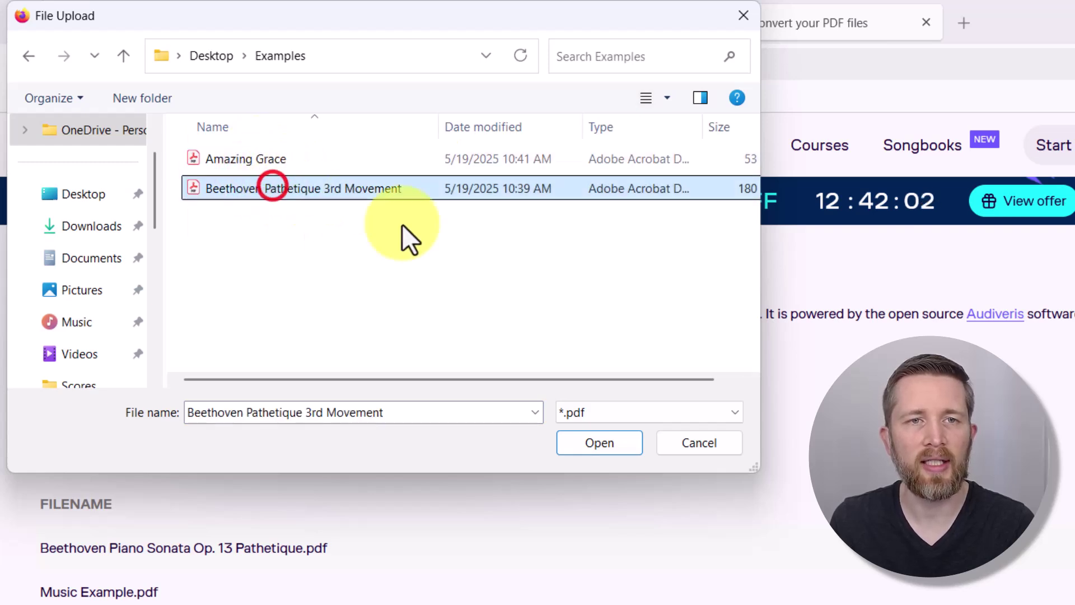
{"action": "left_click", "coordinate": [612, 443]}
{"action": "scroll", "coordinate": [379, 301], "scroll_direction": "down", "scroll_amount": 3}
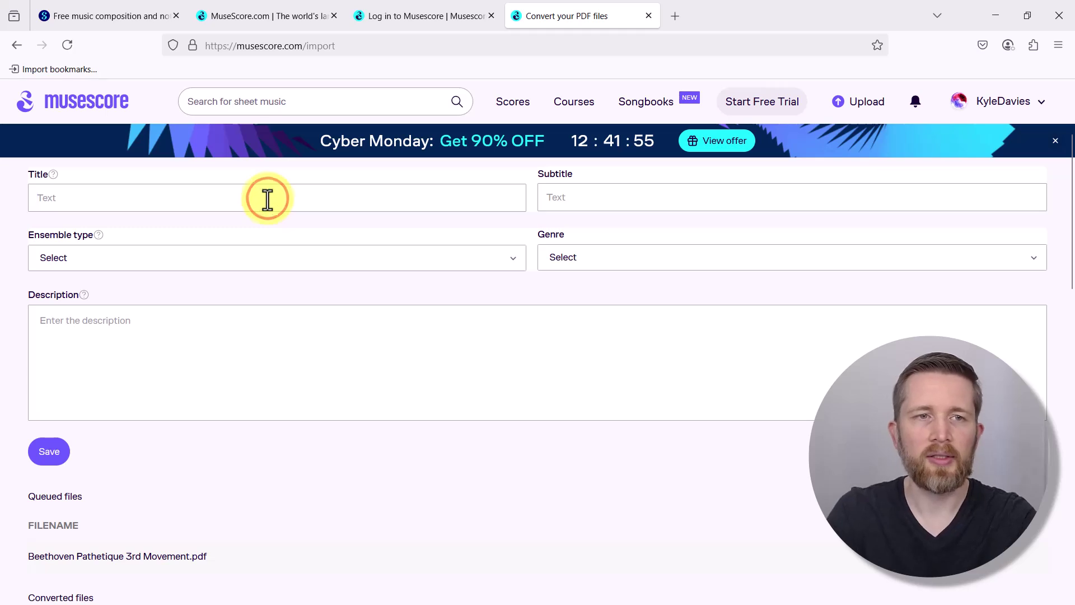
Step: Title the upload '3rd Movement' and save it for conversion
{"action": "left_click", "coordinate": [267, 200]}
{"action": "type", "text": "3rd"}
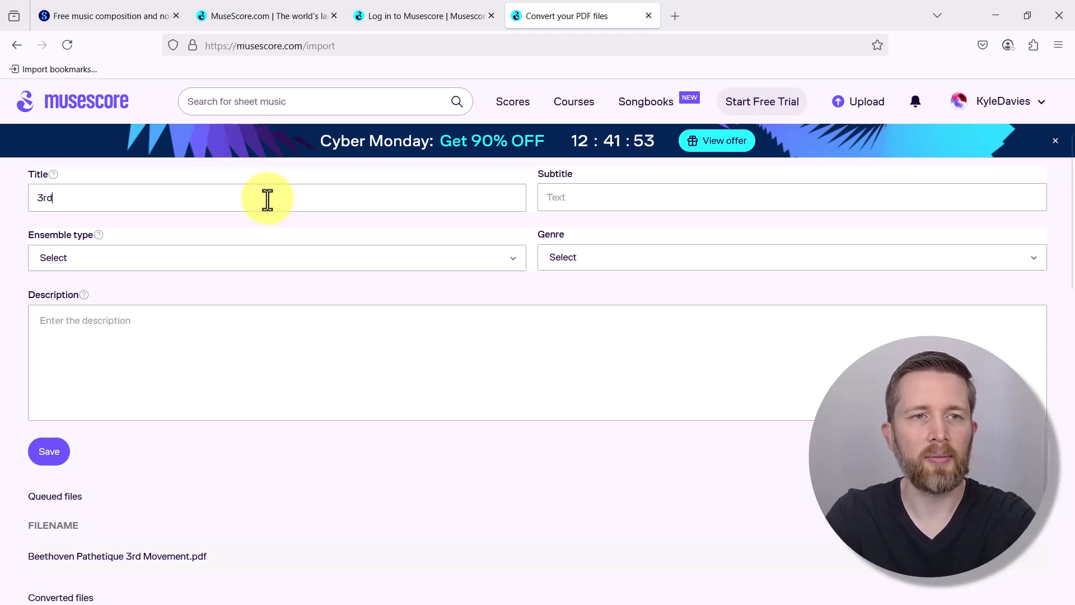
{"action": "type", "text": " Movement"}
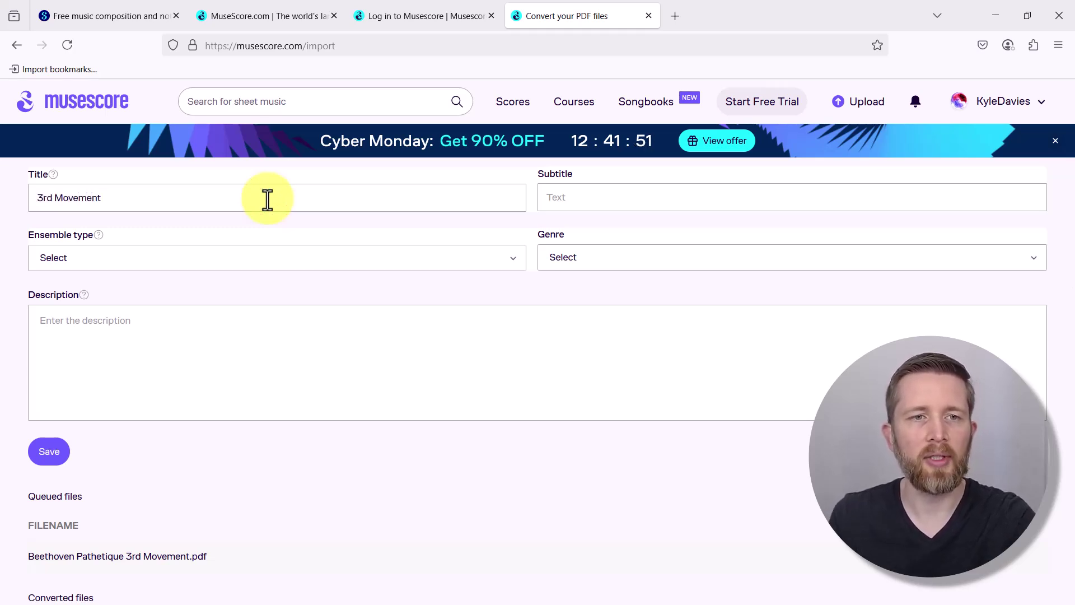
{"action": "left_click", "coordinate": [57, 452]}
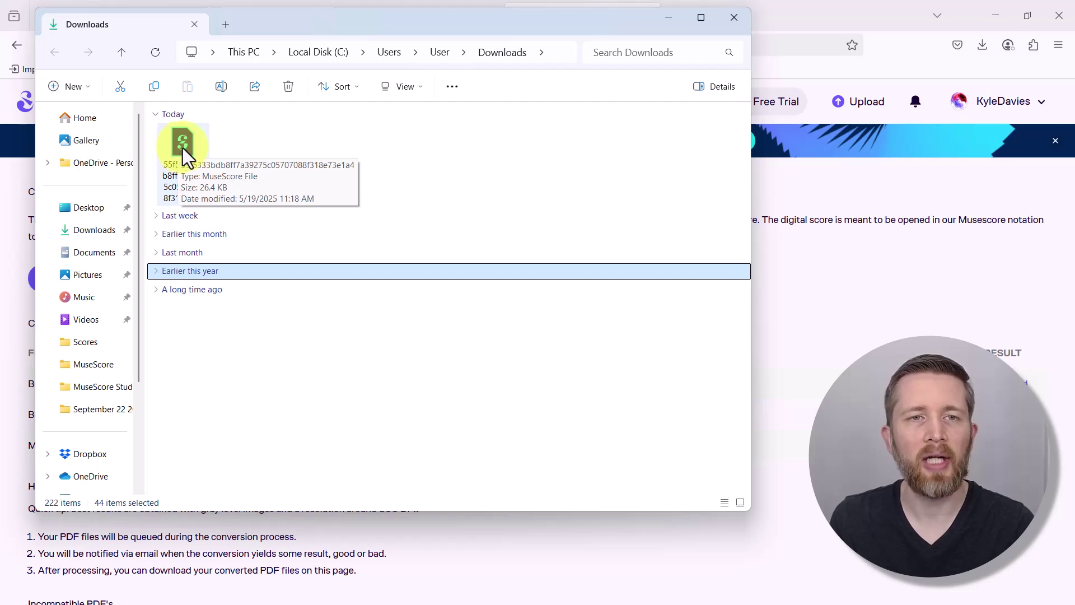
Step: Open the converted .mscz from Downloads, then the original Beethoven Pathetique PDF from Desktop\Examples
{"action": "double_click", "coordinate": [183, 145]}
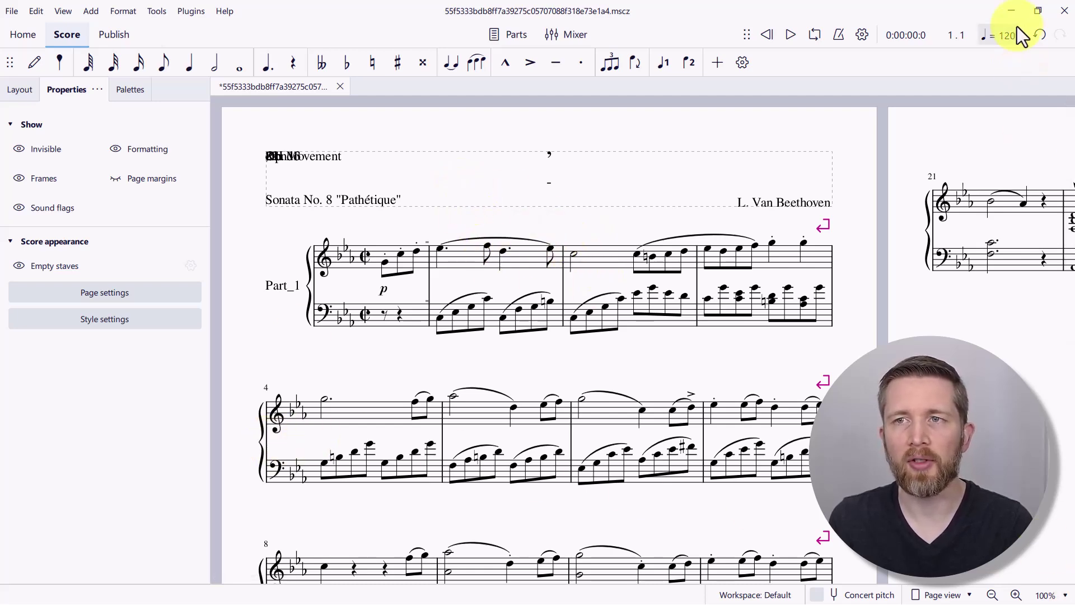
{"action": "left_click", "coordinate": [1010, 11]}
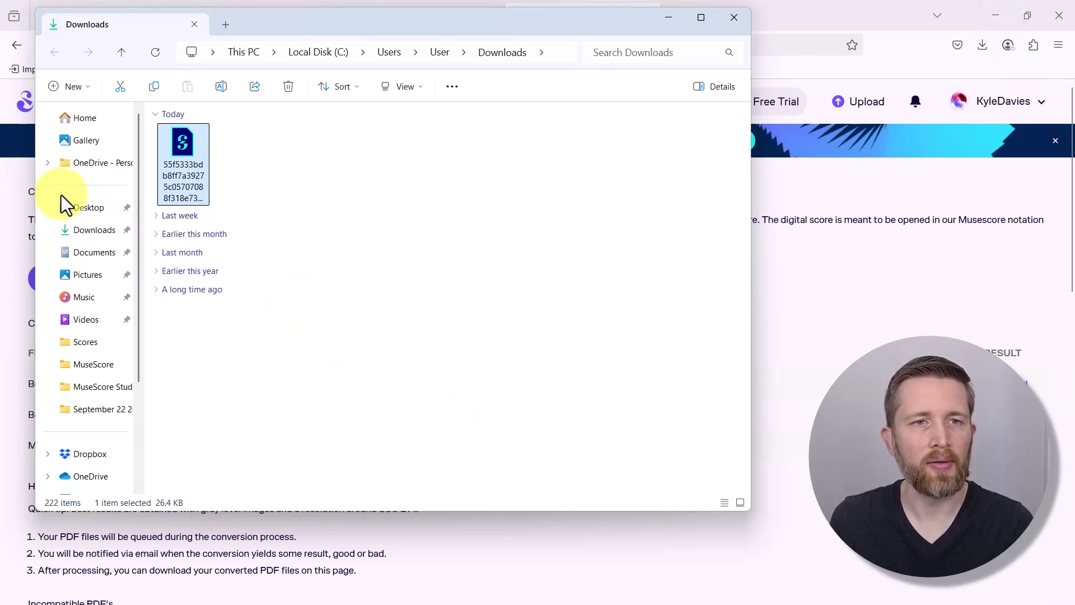
{"action": "left_click", "coordinate": [68, 208]}
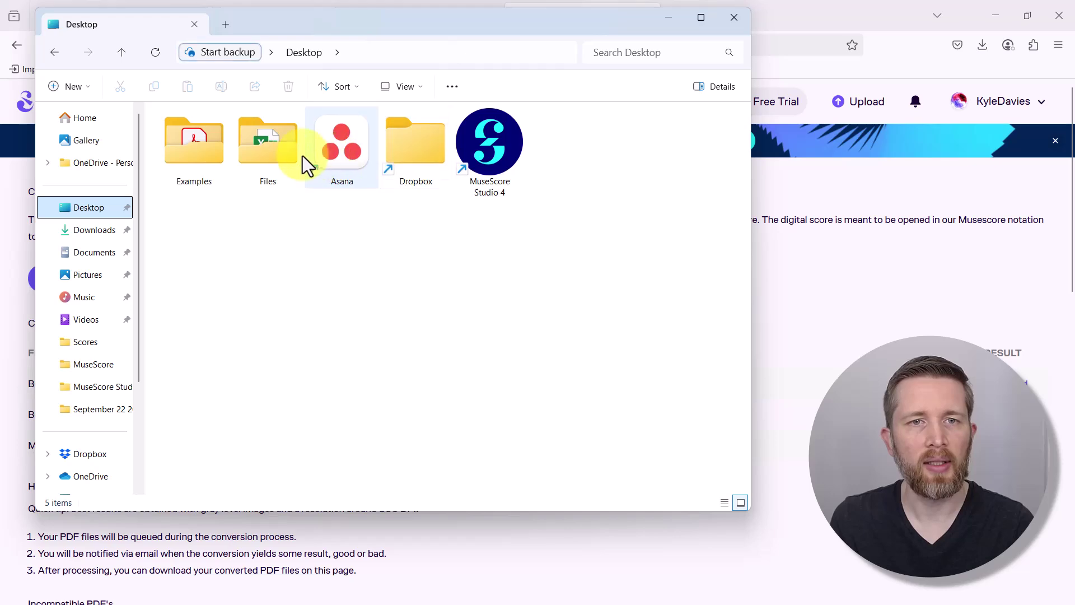
{"action": "double_click", "coordinate": [204, 160]}
{"action": "double_click", "coordinate": [205, 155]}
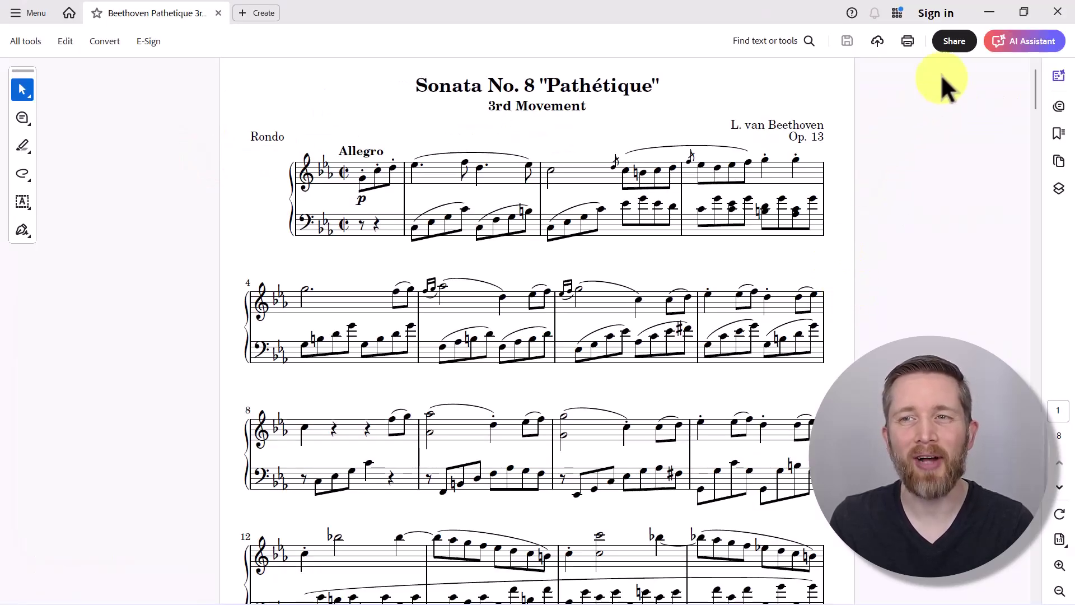
{"action": "left_click", "coordinate": [985, 10]}
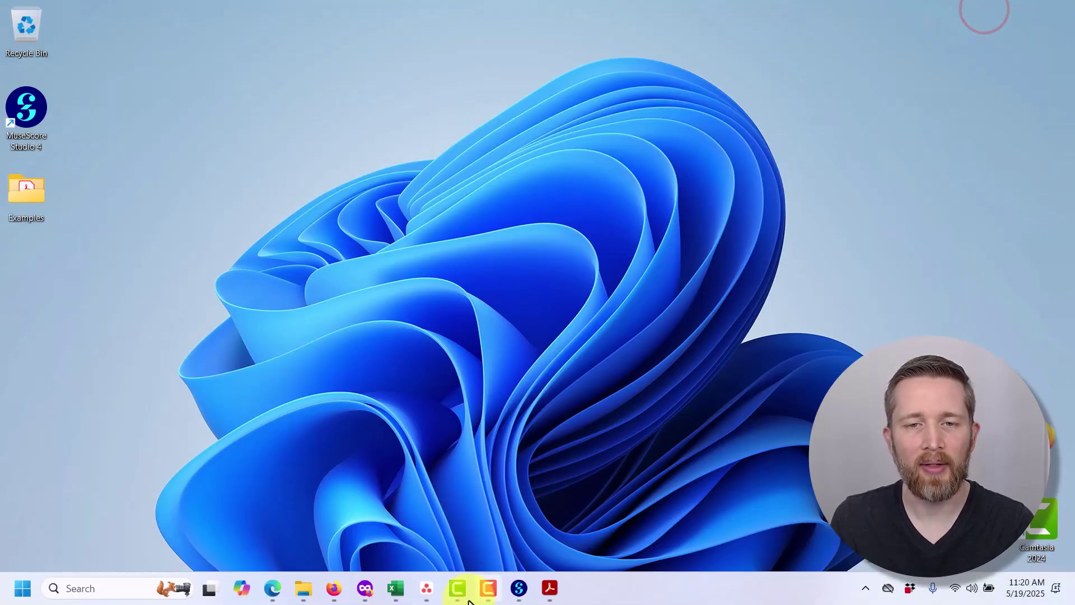
Step: Bring the Pathétique score window to the front and scroll through its pages
{"action": "mouse_move", "coordinate": [517, 595]}
{"action": "left_click", "coordinate": [571, 482]}
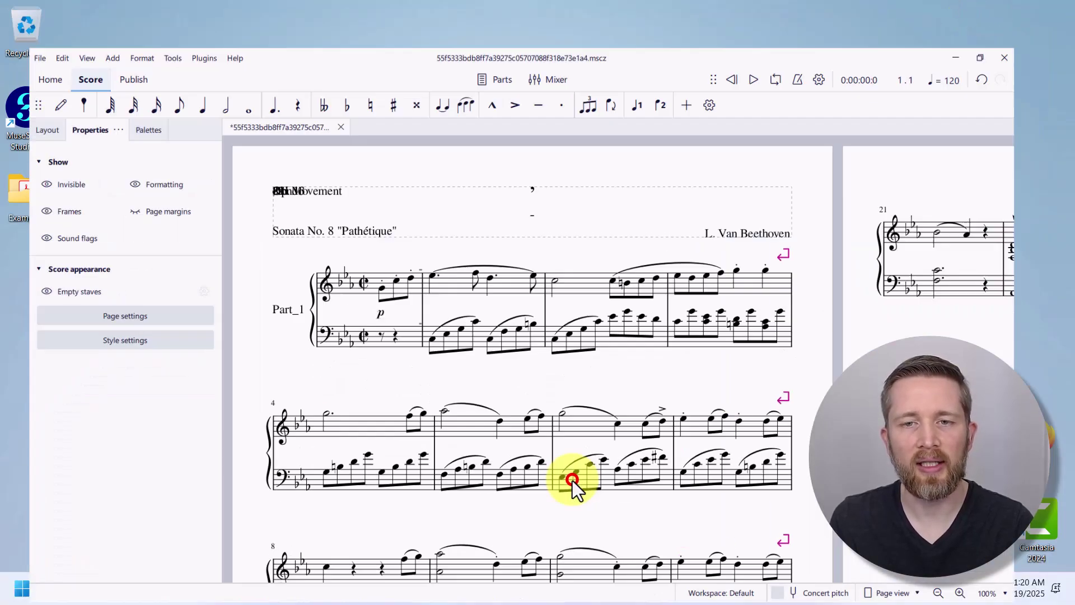
{"action": "scroll", "coordinate": [668, 291], "scroll_direction": "down", "scroll_amount": 4}
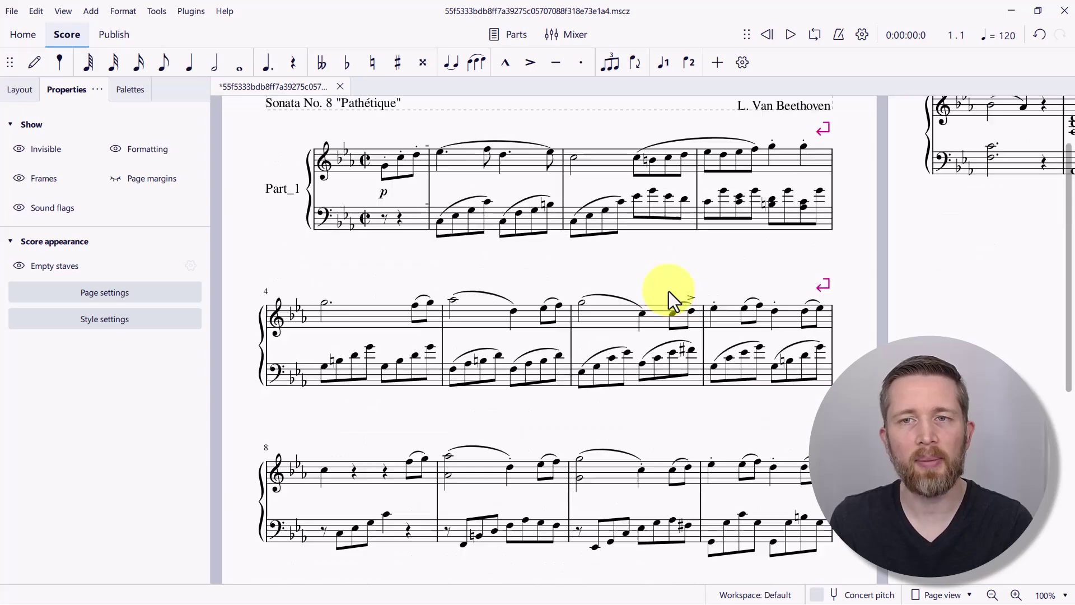
{"action": "scroll", "coordinate": [660, 288], "scroll_direction": "up", "scroll_amount": 4}
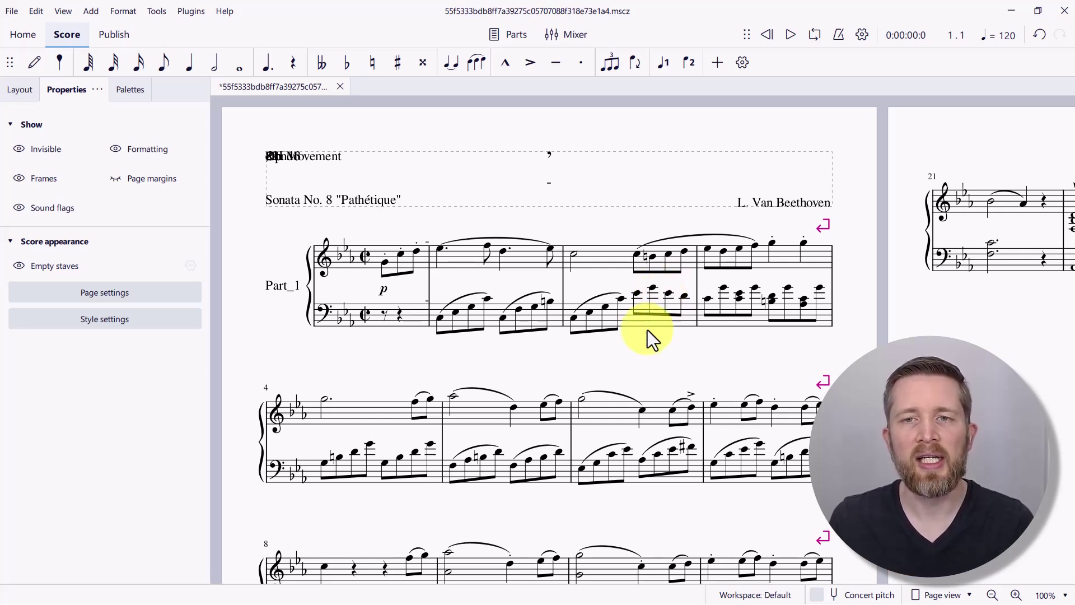
{"action": "scroll", "coordinate": [364, 238], "scroll_direction": "down", "scroll_amount": 4}
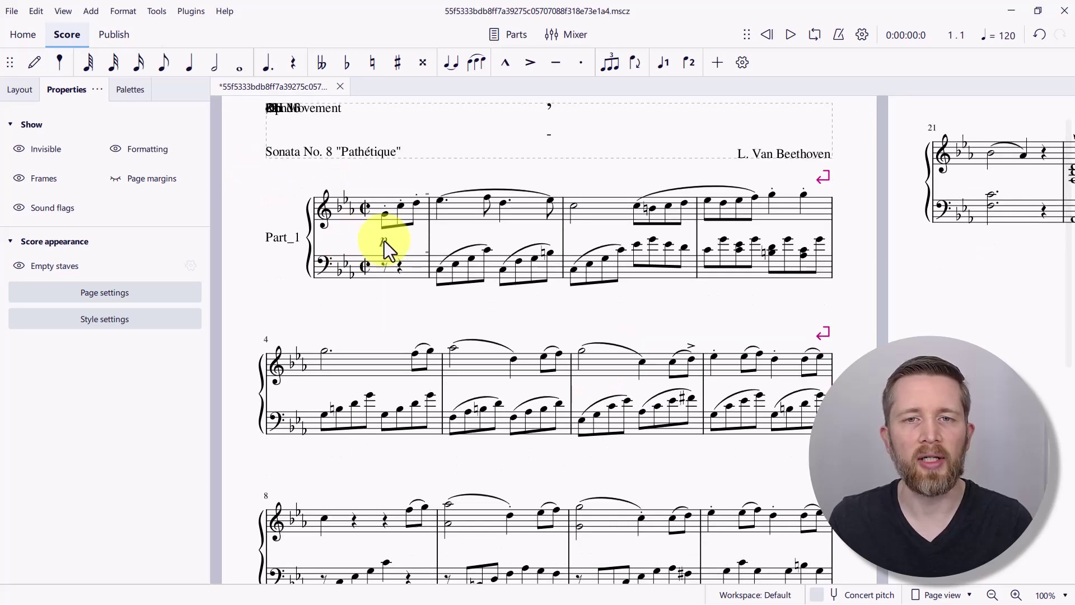
{"action": "scroll", "coordinate": [405, 248], "scroll_direction": "down", "scroll_amount": 1}
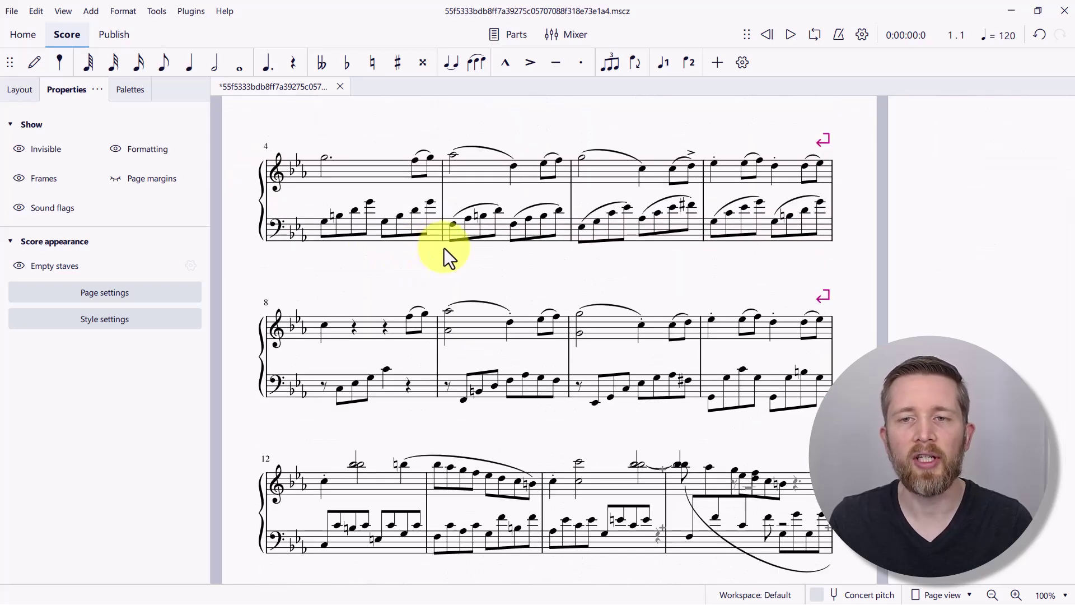
{"action": "scroll", "coordinate": [662, 334], "scroll_direction": "right", "scroll_amount": 4}
{"action": "scroll", "coordinate": [614, 310], "scroll_direction": "up", "scroll_amount": 5}
{"action": "scroll", "coordinate": [613, 310], "scroll_direction": "right", "scroll_amount": 2}
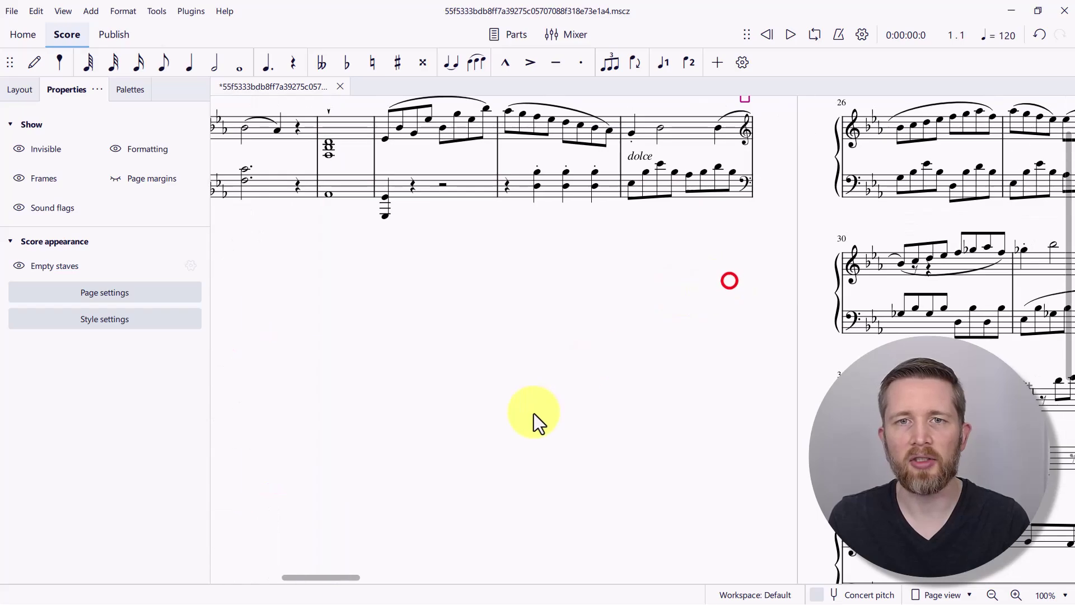
{"action": "scroll", "coordinate": [627, 357], "scroll_direction": "down", "scroll_amount": 3}
{"action": "scroll", "coordinate": [581, 180], "scroll_direction": "right", "scroll_amount": 10}
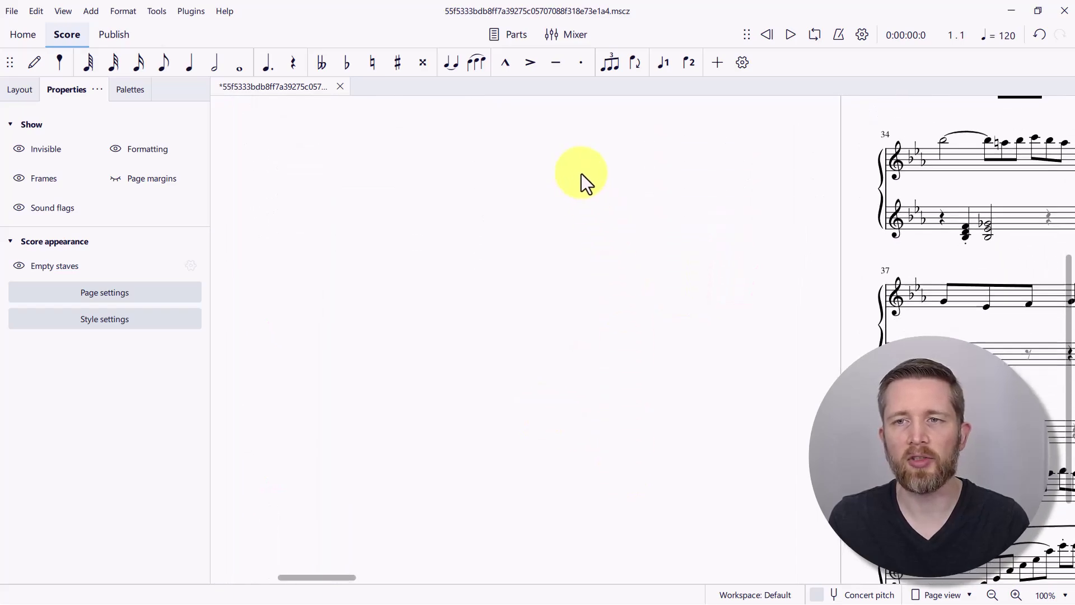
{"action": "scroll", "coordinate": [528, 295], "scroll_direction": "up", "scroll_amount": 2}
Step: Return to the first page and play the opening seconds, pausing at measure 3
{"action": "left_click_drag", "start_coordinate": [486, 412], "coordinate": [870, 190]}
{"action": "scroll", "coordinate": [712, 285], "scroll_direction": "left", "scroll_amount": 10}
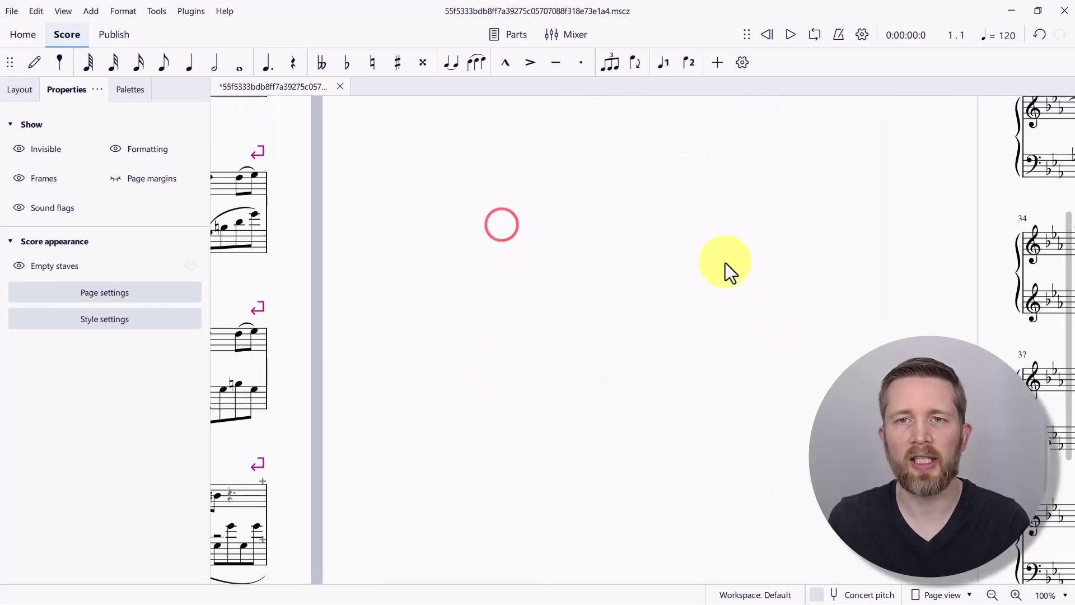
{"action": "scroll", "coordinate": [726, 392], "scroll_direction": "right", "scroll_amount": 3}
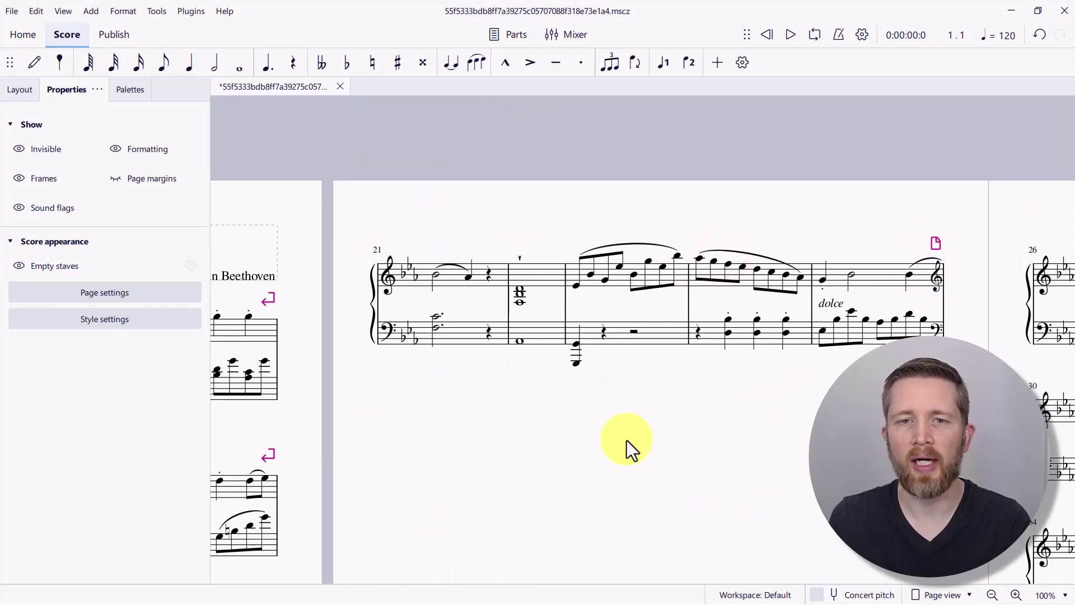
{"action": "left_click_drag", "start_coordinate": [527, 453], "coordinate": [657, 500]}
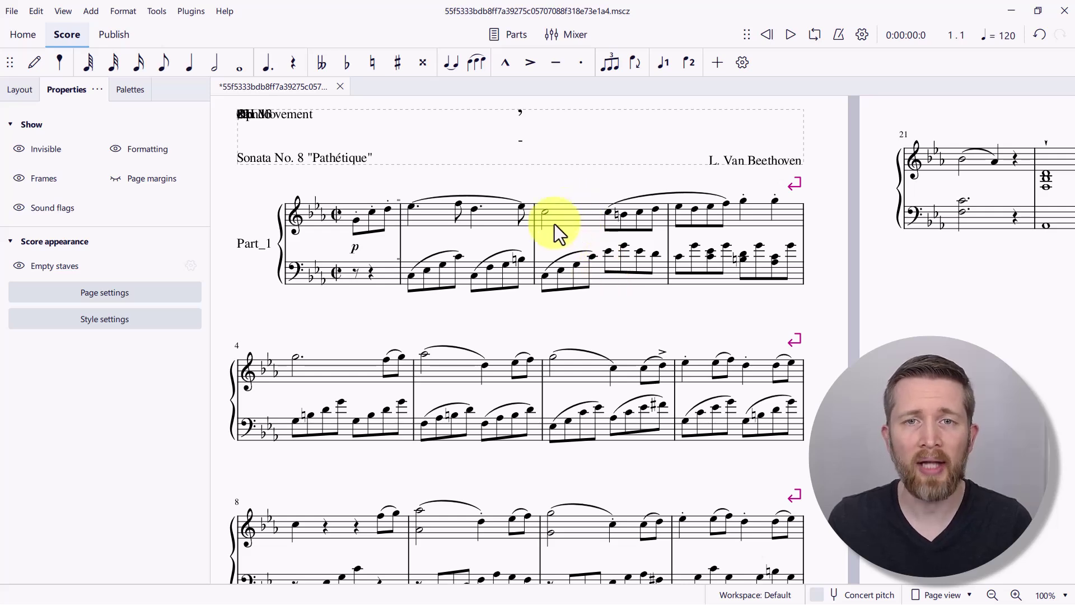
{"action": "left_click", "coordinate": [789, 36]}
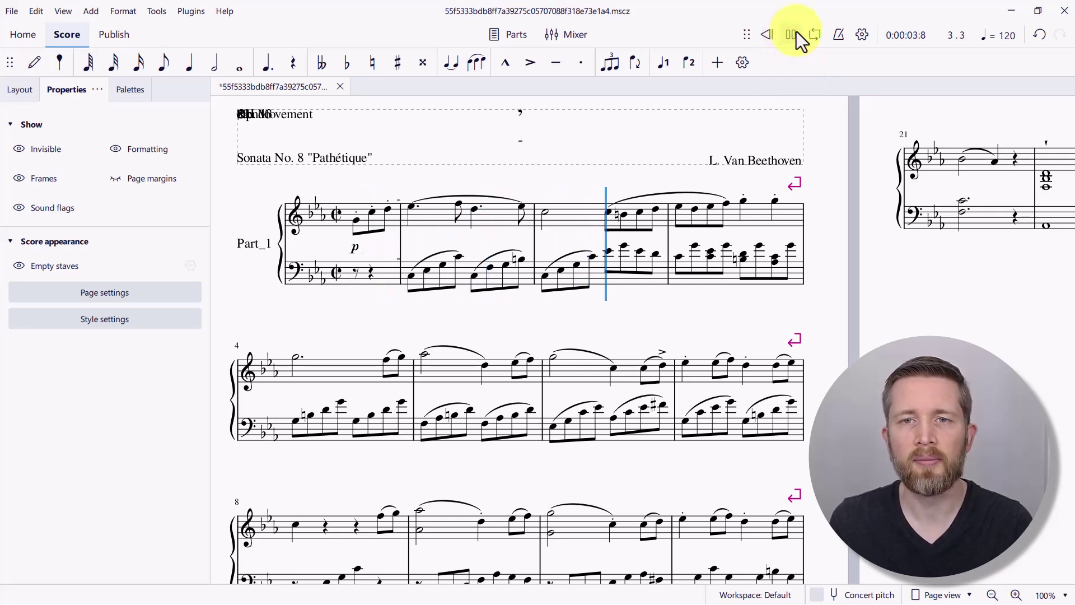
{"action": "left_click", "coordinate": [793, 35]}
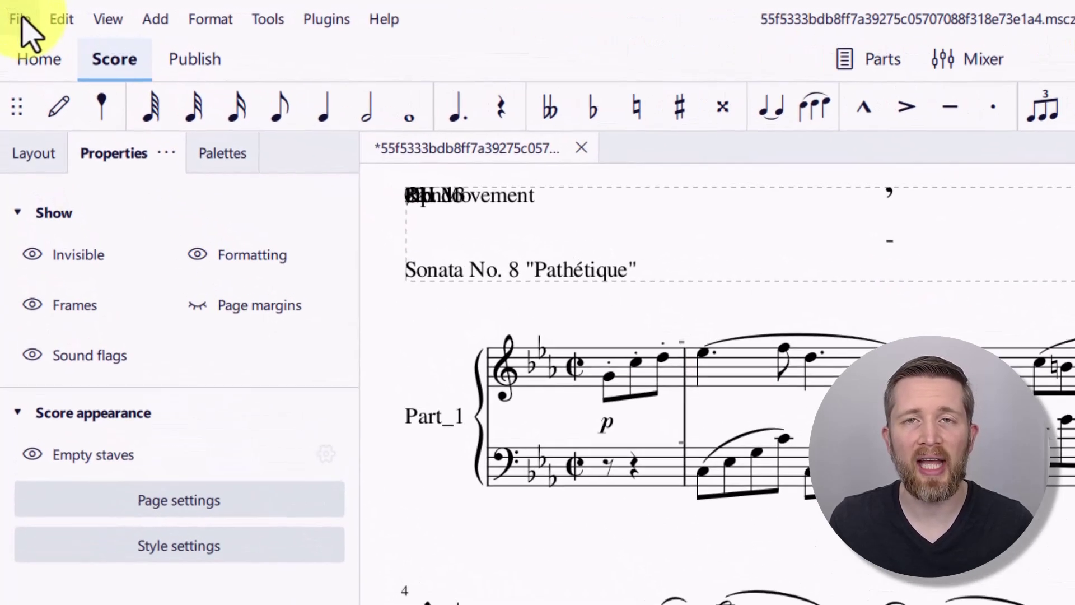
Step: Export the main score as MP3 audio, naming it Beethoven Example in Downloads
{"action": "left_click", "coordinate": [12, 11]}
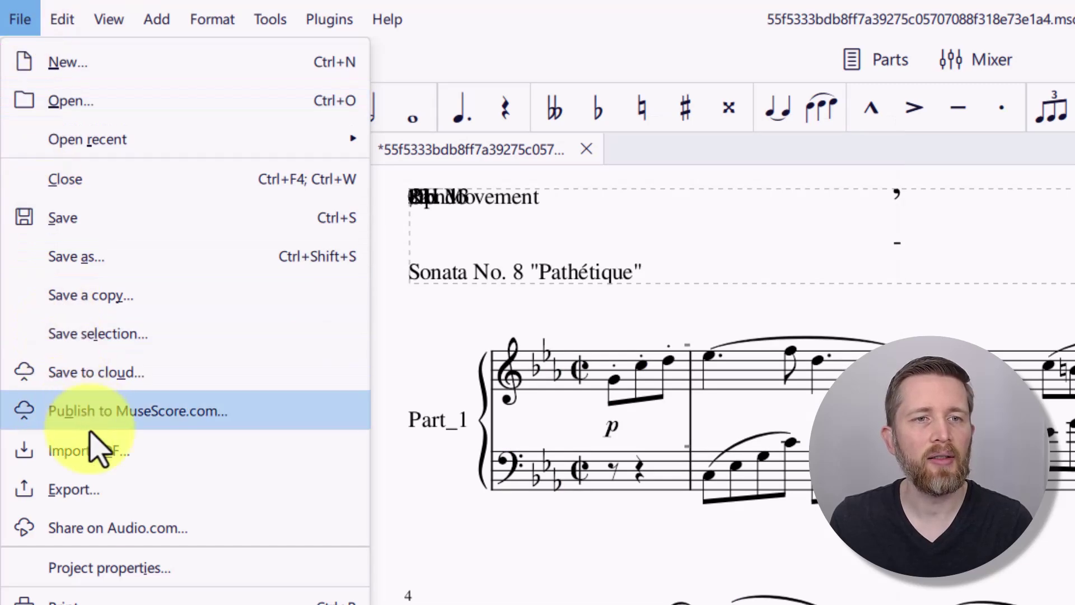
{"action": "left_click", "coordinate": [97, 490]}
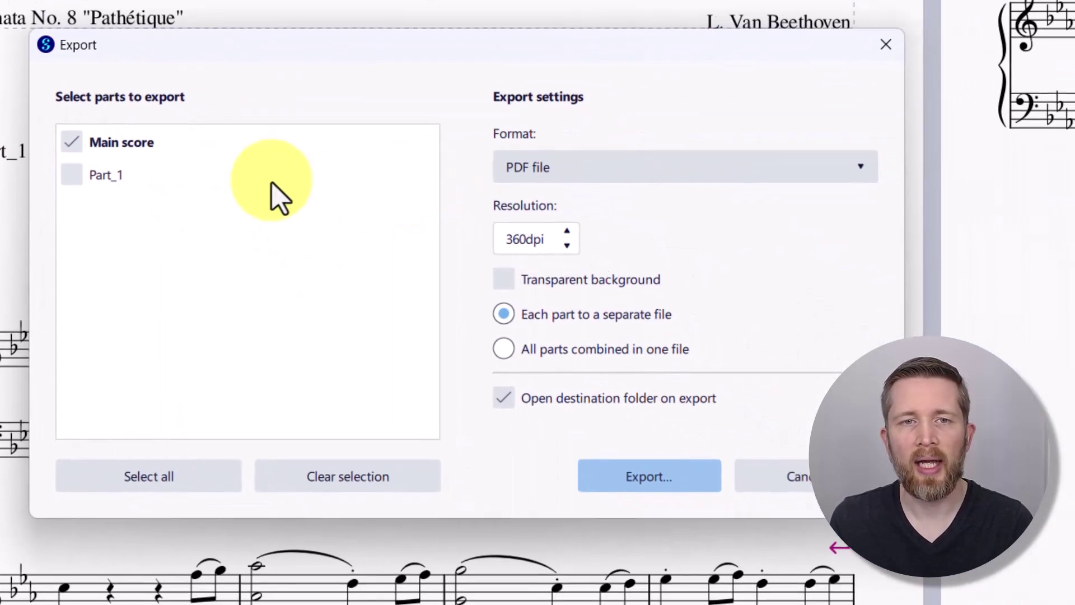
{"action": "left_click", "coordinate": [579, 161]}
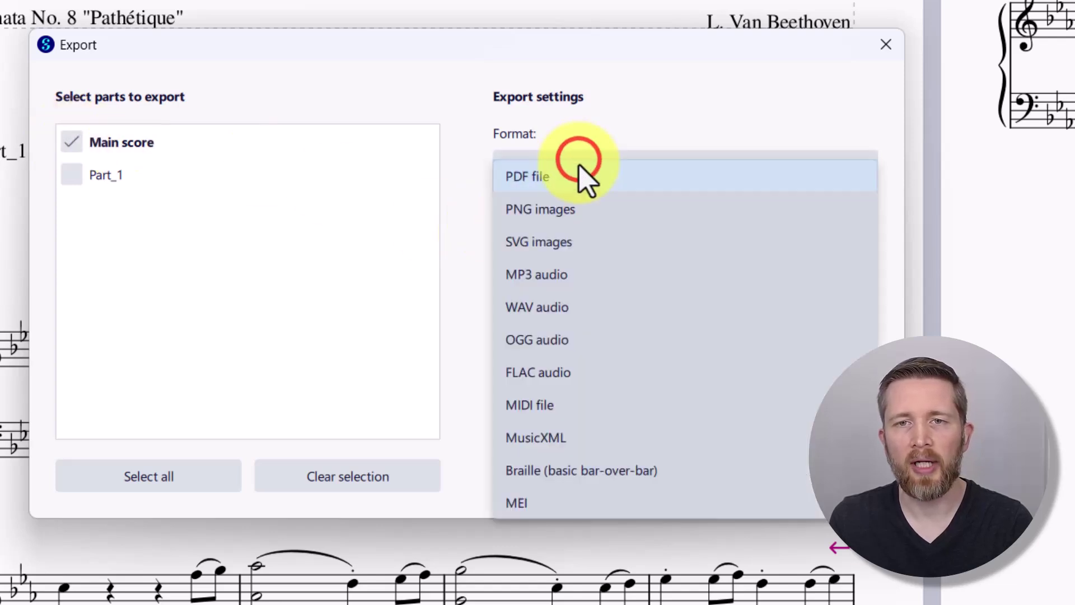
{"action": "left_click", "coordinate": [578, 274]}
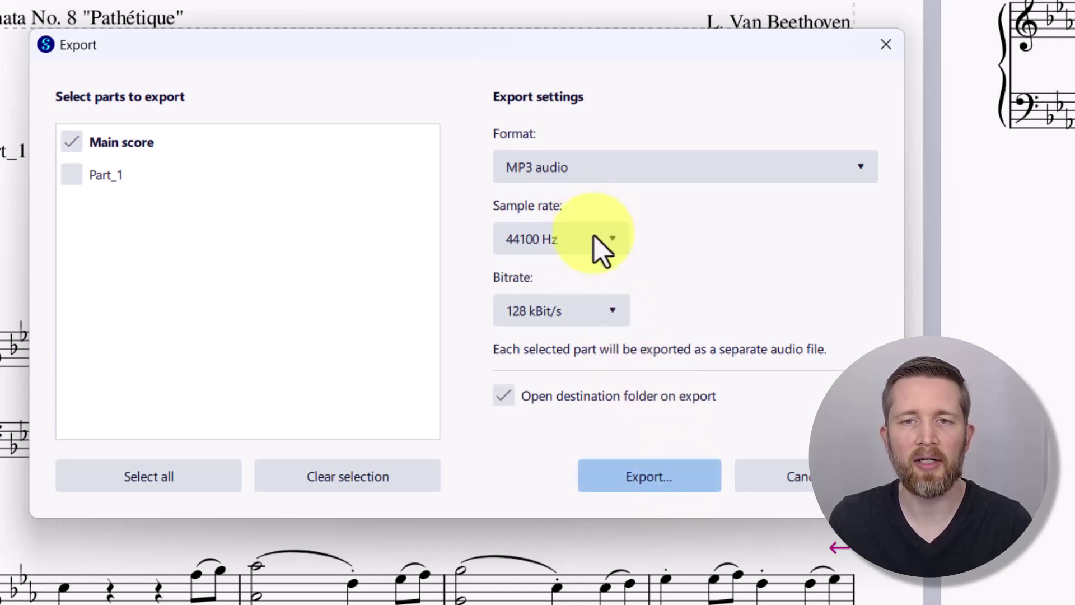
{"action": "left_click", "coordinate": [665, 473]}
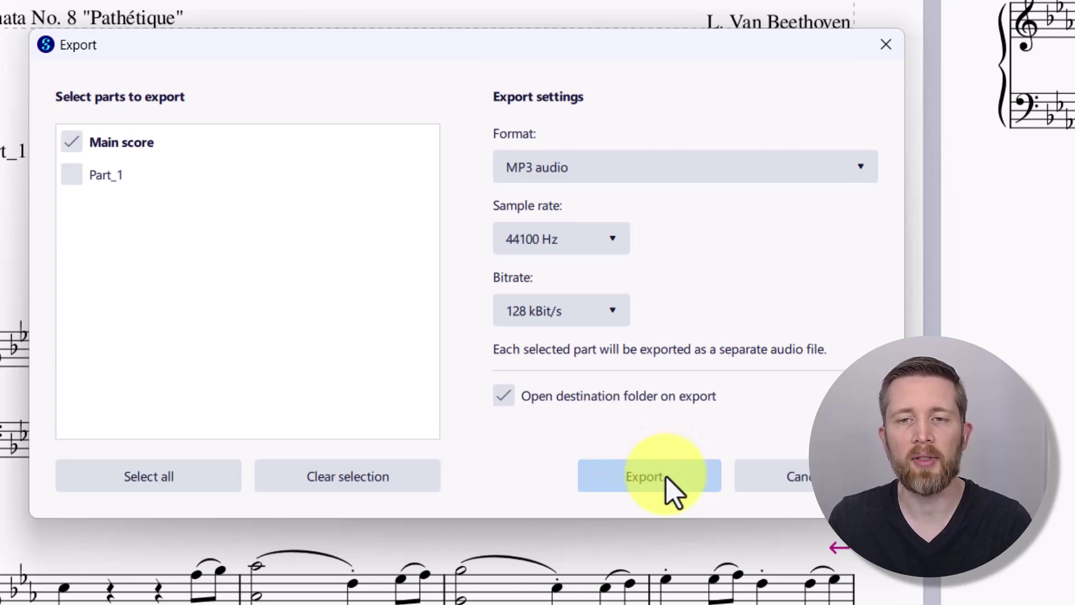
{"action": "left_click", "coordinate": [666, 476]}
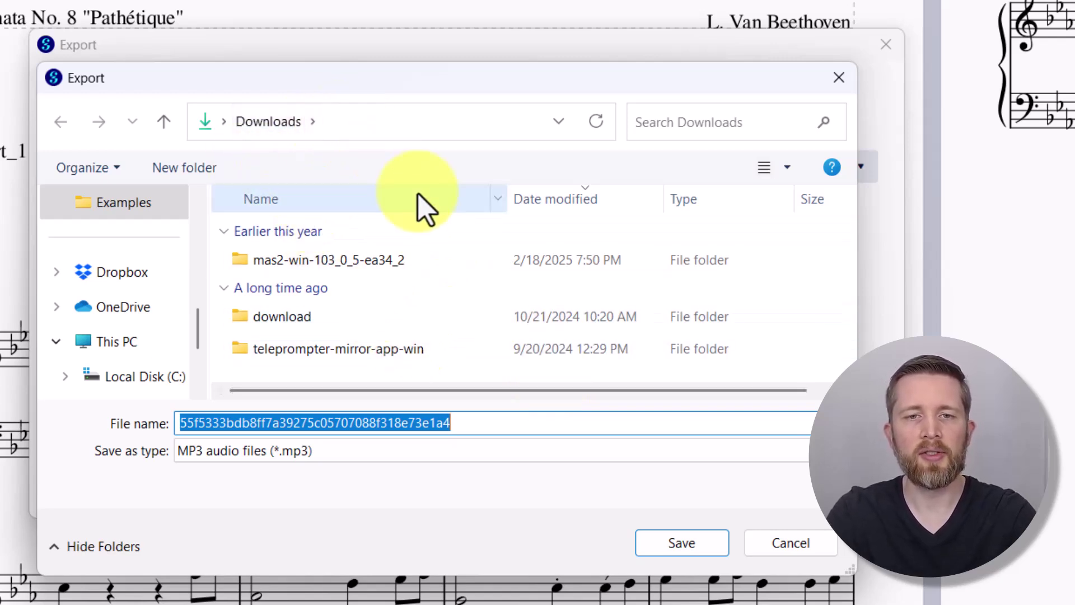
{"action": "type", "text": "Beethoven Example"}
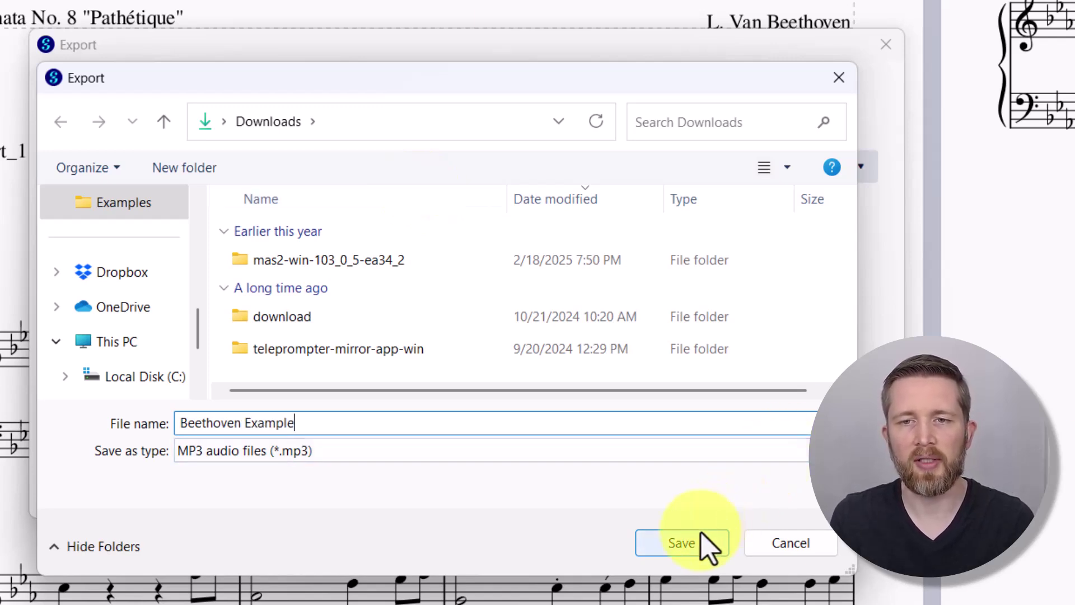
Step: Save the MP3 as Beethoven Example into the Downloads folder
{"action": "left_click", "coordinate": [703, 551]}
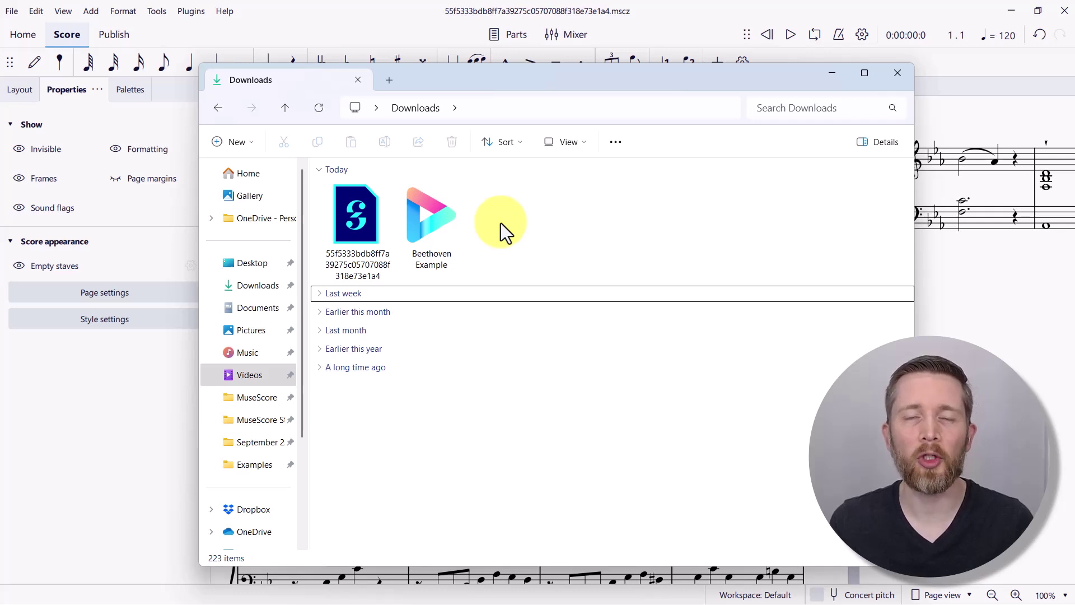
Step: Play Beethoven Example.mp3 briefly in Any DVD, then close the player and the Downloads folder
{"action": "double_click", "coordinate": [434, 223]}
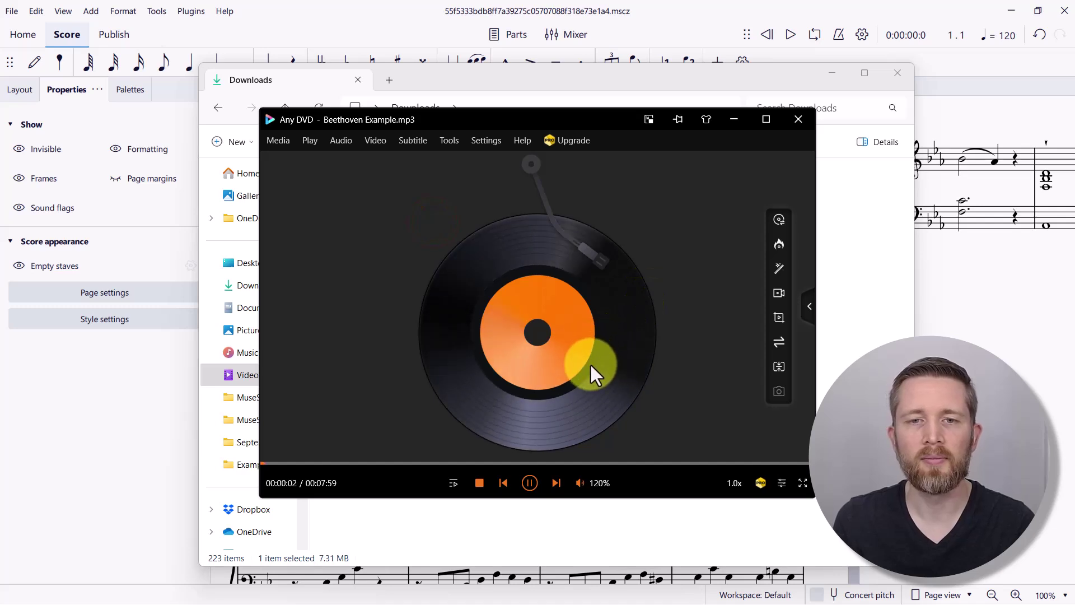
{"action": "left_click", "coordinate": [532, 484]}
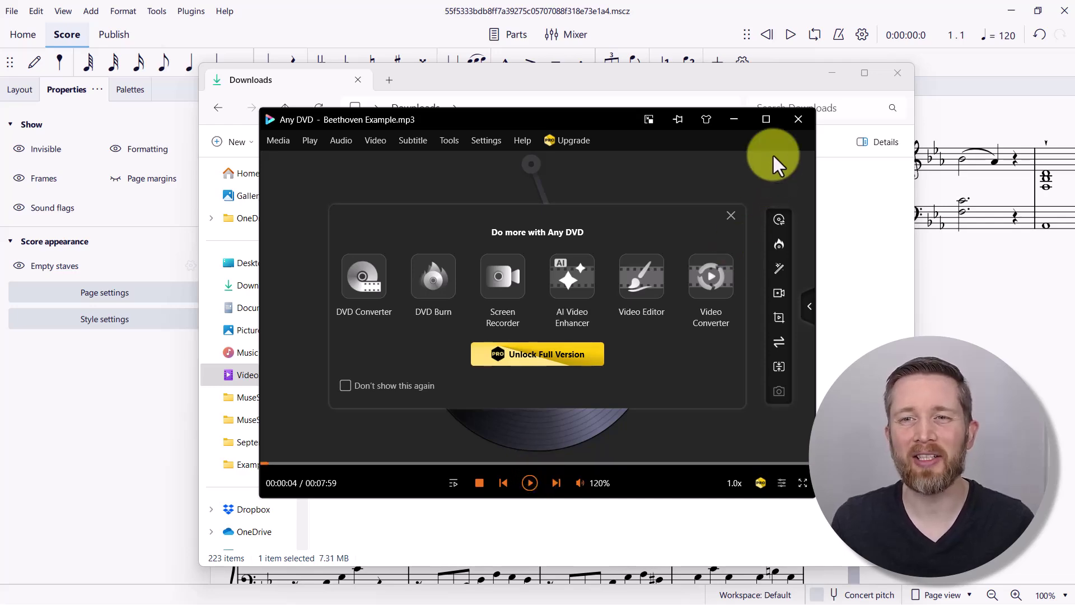
{"action": "left_click", "coordinate": [800, 121]}
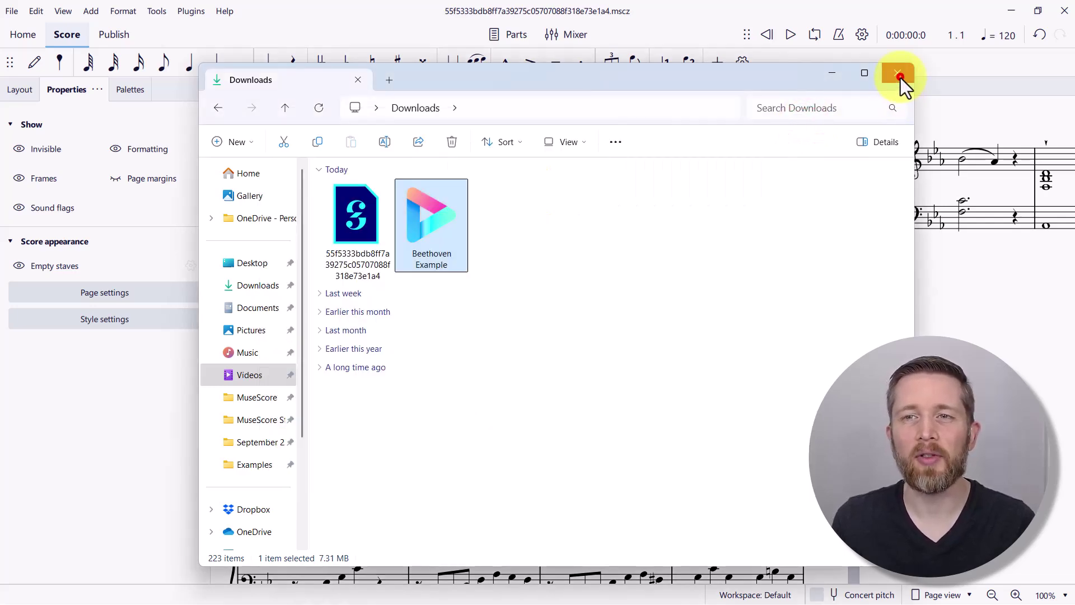
{"action": "left_click", "coordinate": [899, 76]}
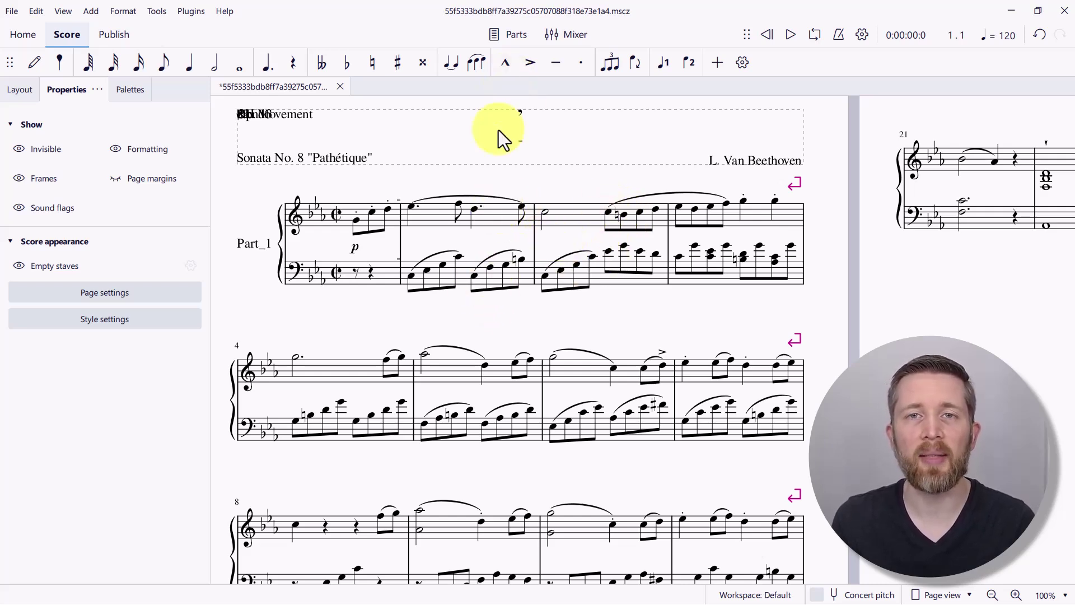
Step: Show the score's mixer, then minimize MuseScore Studio to reveal the desktop
{"action": "left_click", "coordinate": [572, 38]}
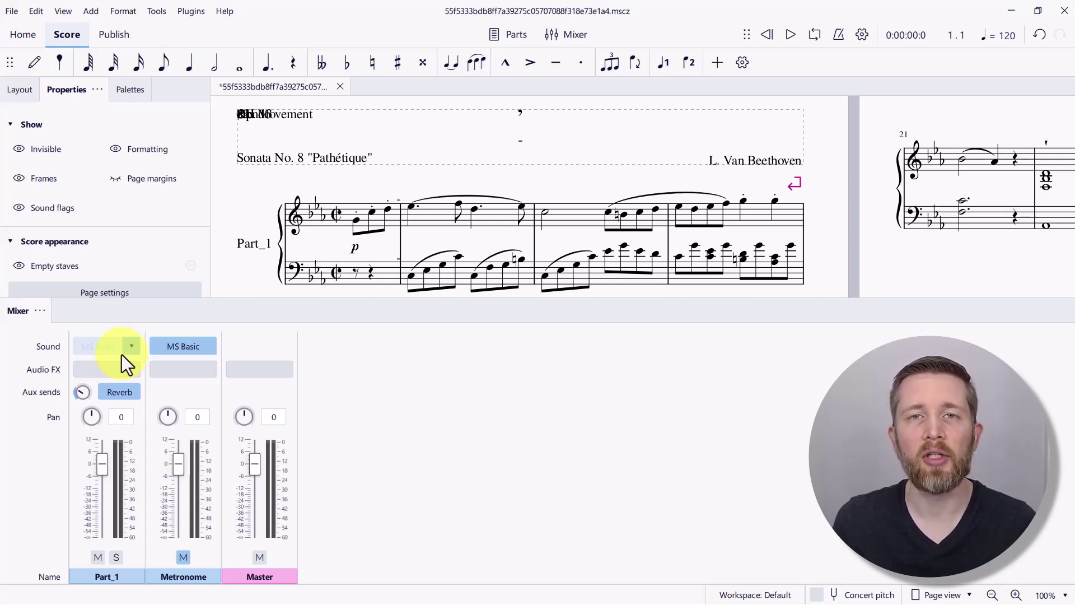
{"action": "left_click", "coordinate": [375, 259]}
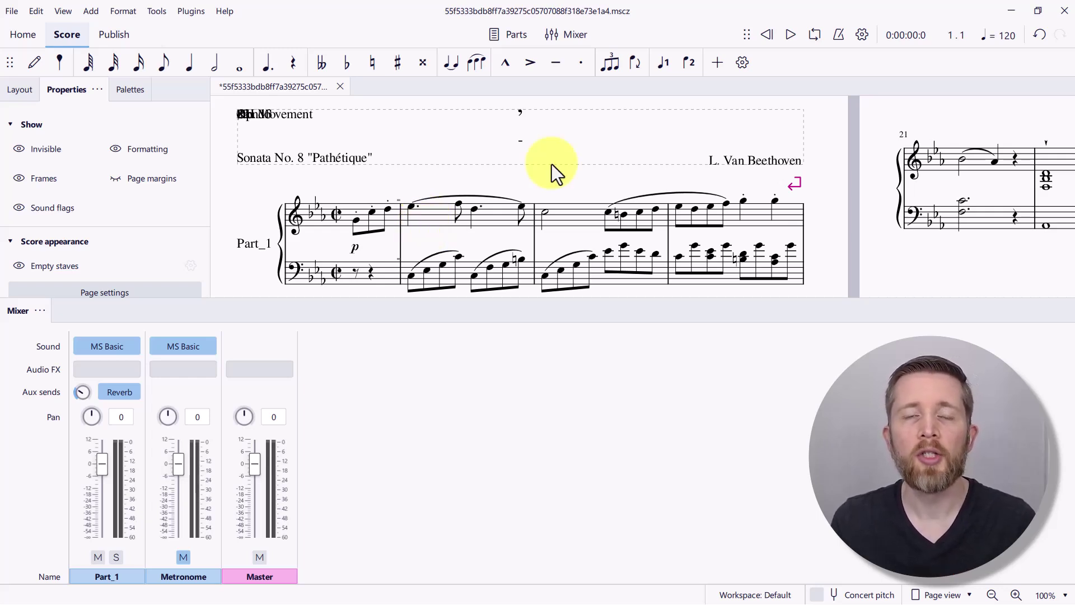
{"action": "left_click", "coordinate": [1010, 10]}
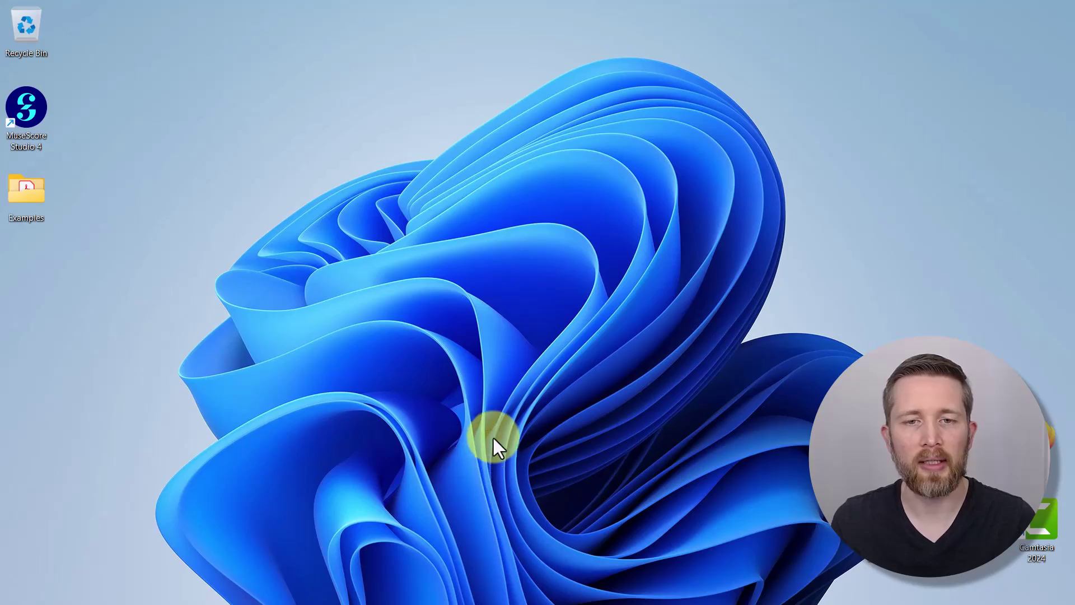
Step: Select Amazing Grace.pdf for upload on the musescore.com PDF import page
{"action": "left_click", "coordinate": [465, 599]}
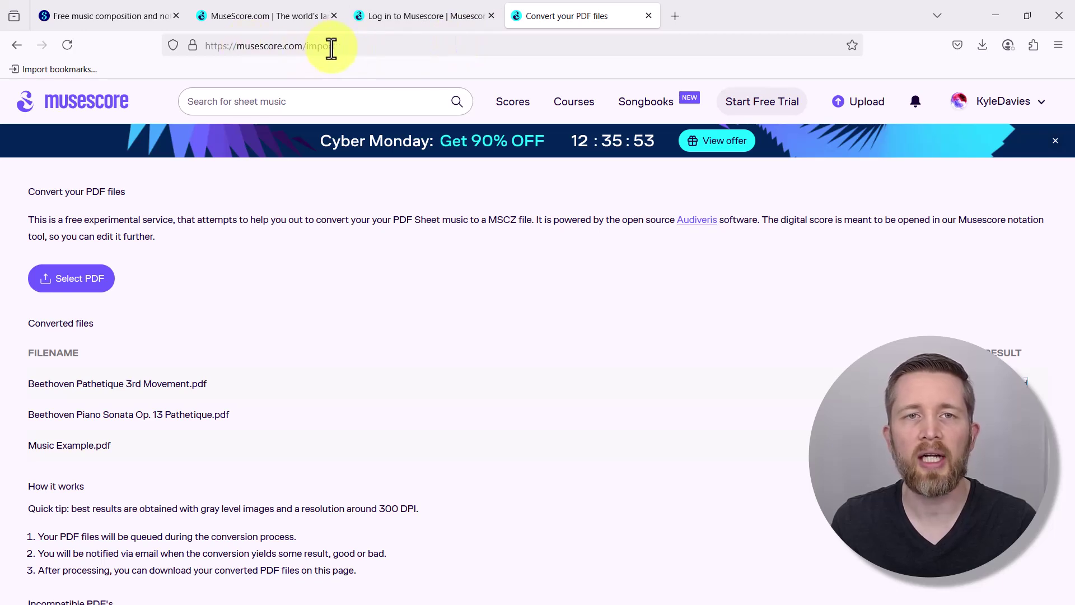
{"action": "left_click", "coordinate": [84, 278]}
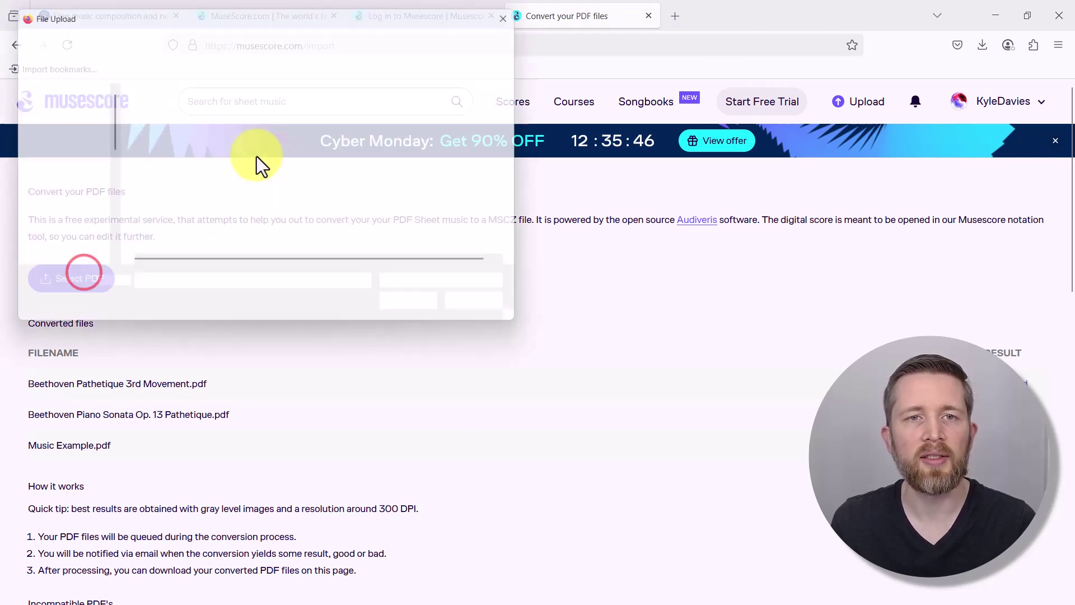
{"action": "left_click", "coordinate": [183, 113]}
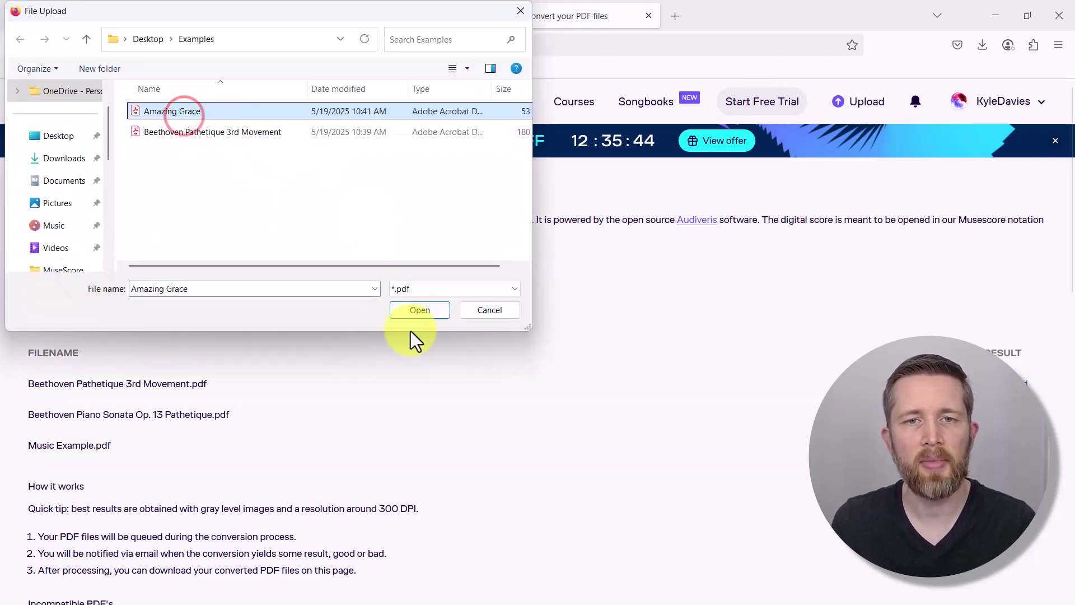
{"action": "left_click", "coordinate": [432, 313]}
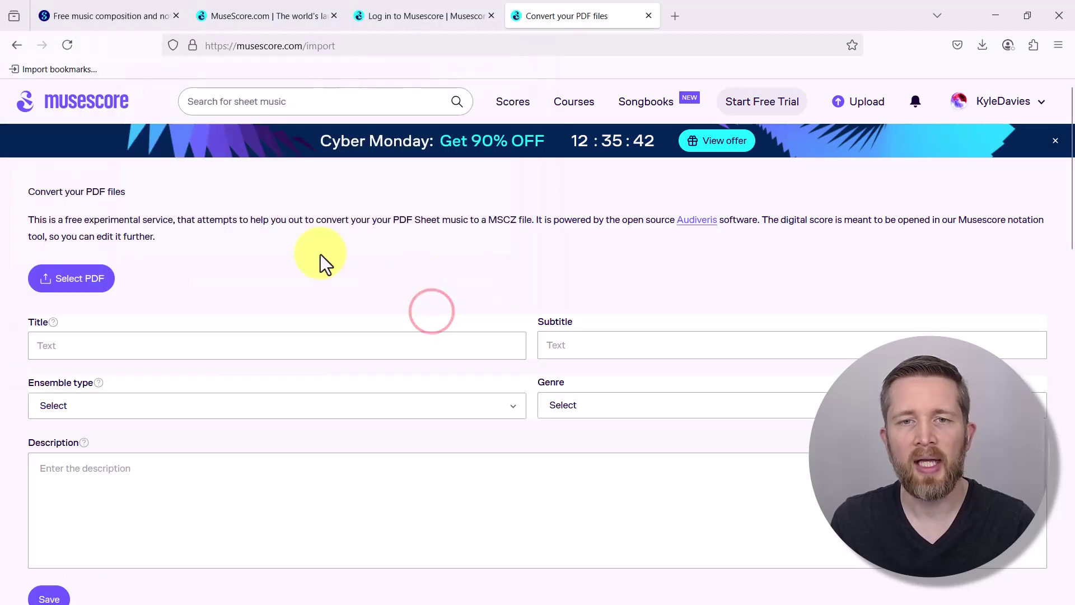
Step: Title it 'Amazing Grace' and save it for conversion
{"action": "left_click", "coordinate": [211, 349]}
{"action": "type", "text": "A"}
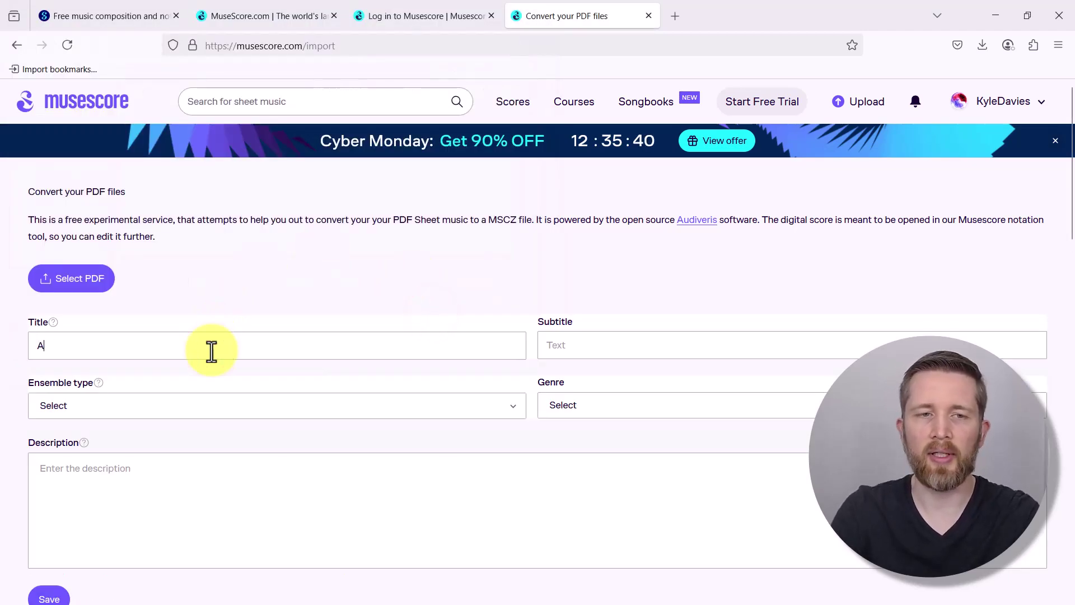
{"action": "type", "text": "mazing"}
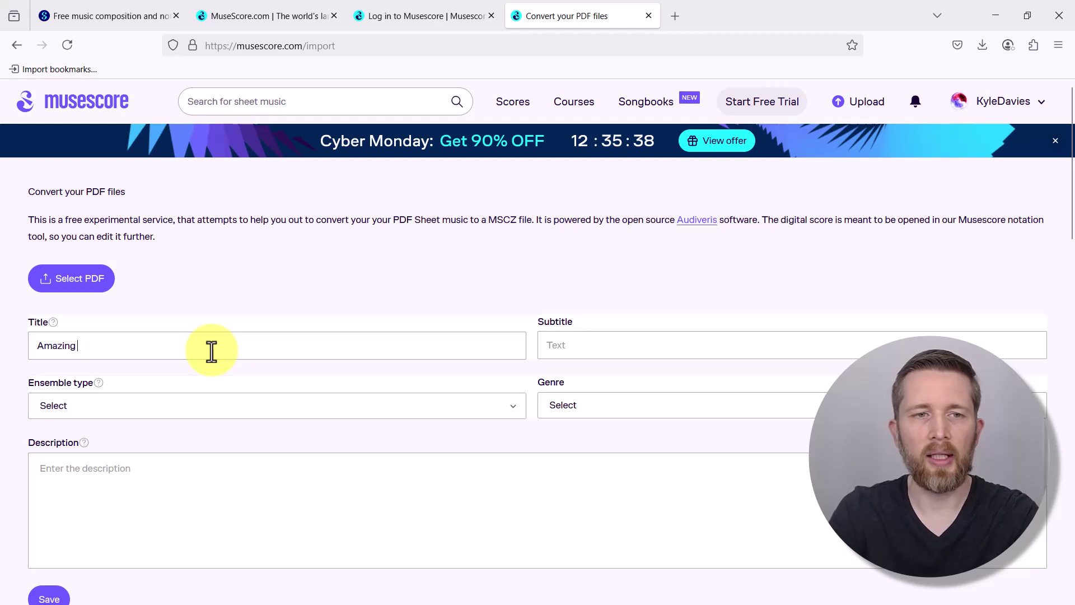
{"action": "type", "text": " Grace"}
{"action": "scroll", "coordinate": [401, 357], "scroll_direction": "down", "scroll_amount": 2}
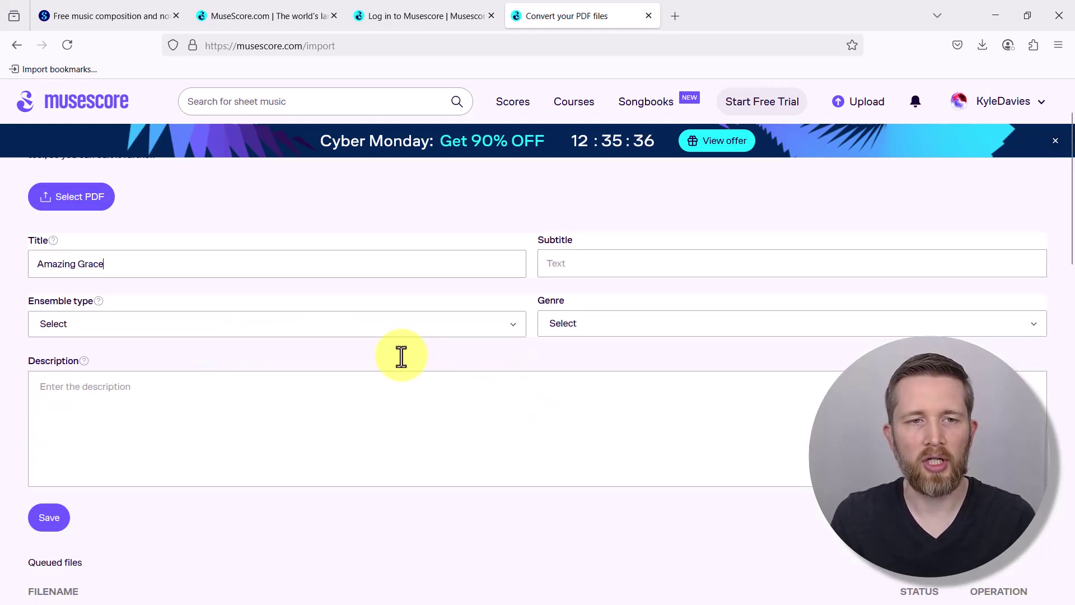
{"action": "scroll", "coordinate": [400, 357], "scroll_direction": "down", "scroll_amount": 2}
{"action": "left_click", "coordinate": [54, 376]}
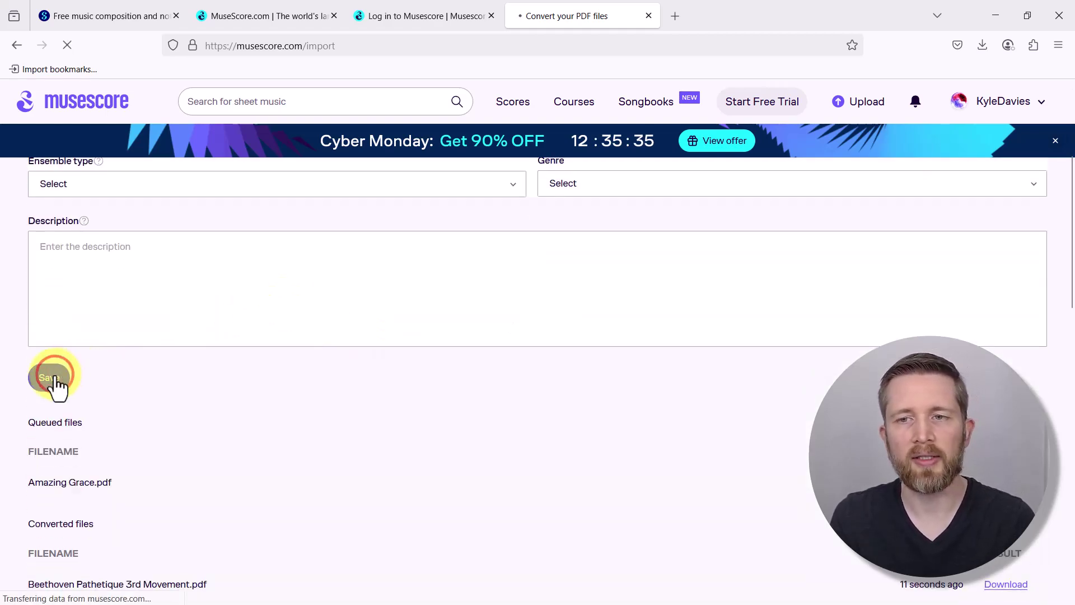
{"action": "scroll", "coordinate": [624, 415], "scroll_direction": "up", "scroll_amount": 3}
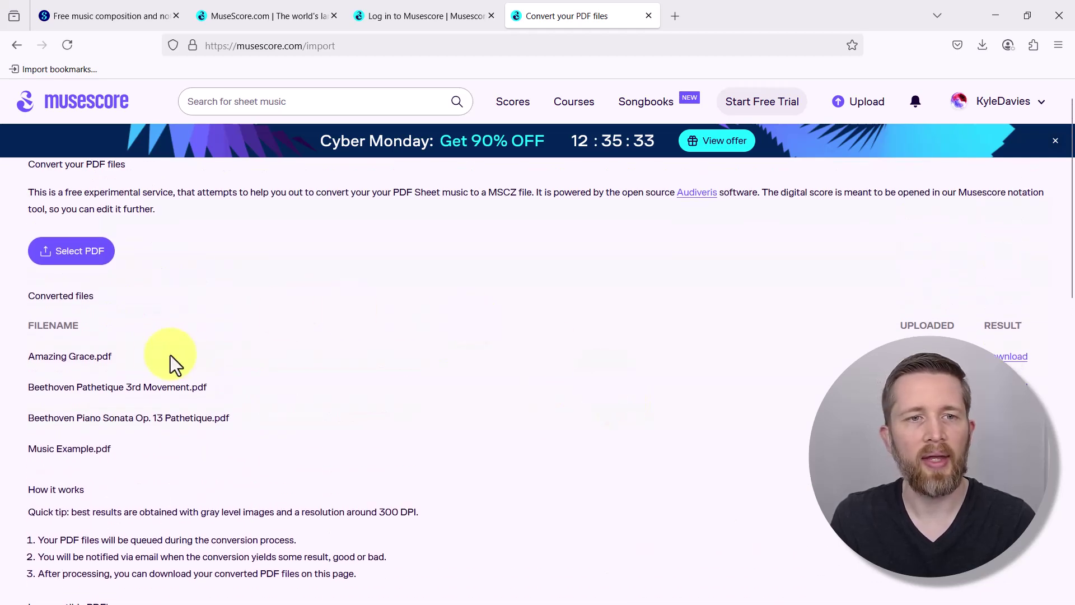
Step: Download the converted Amazing Grace.pdf score as an .mscz file
{"action": "left_click", "coordinate": [1008, 358]}
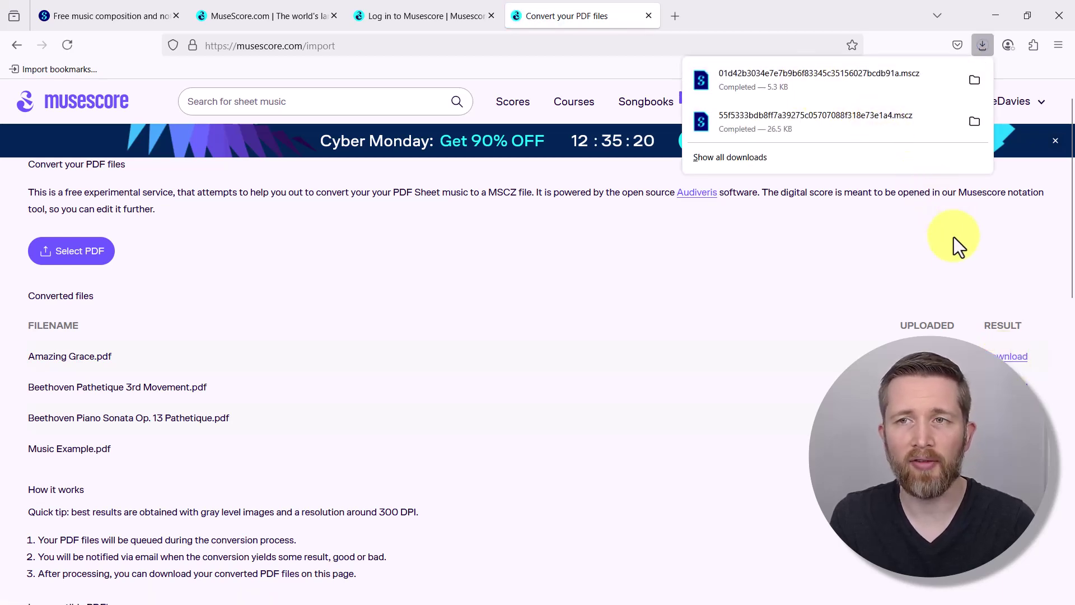
{"action": "left_click", "coordinate": [1004, 250]}
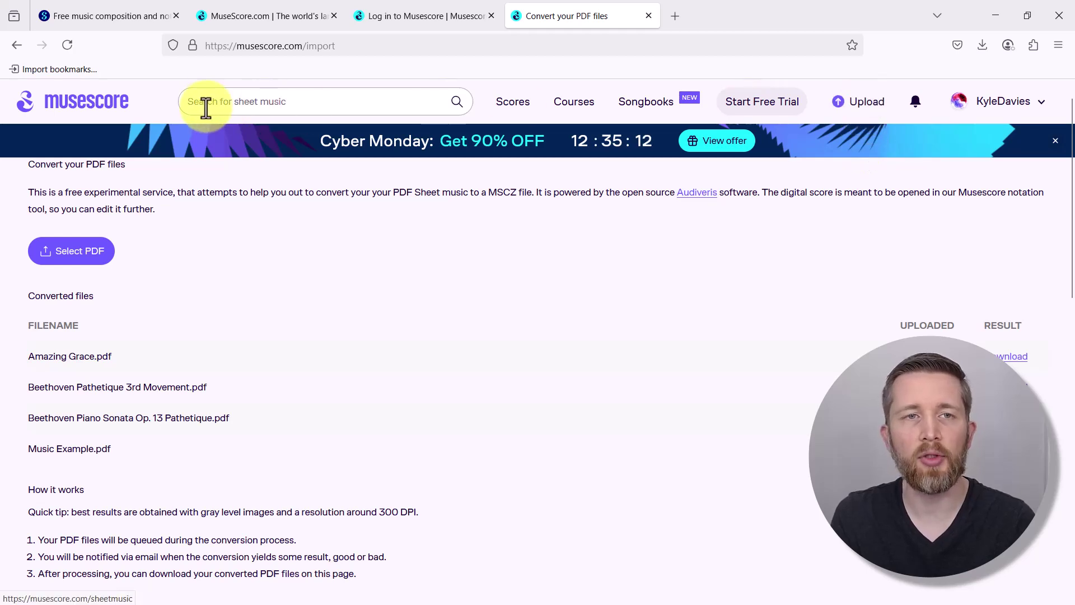
Step: Upload the newest downloaded MuseScore file from Downloads to musescore.com
{"action": "left_click", "coordinate": [854, 101]}
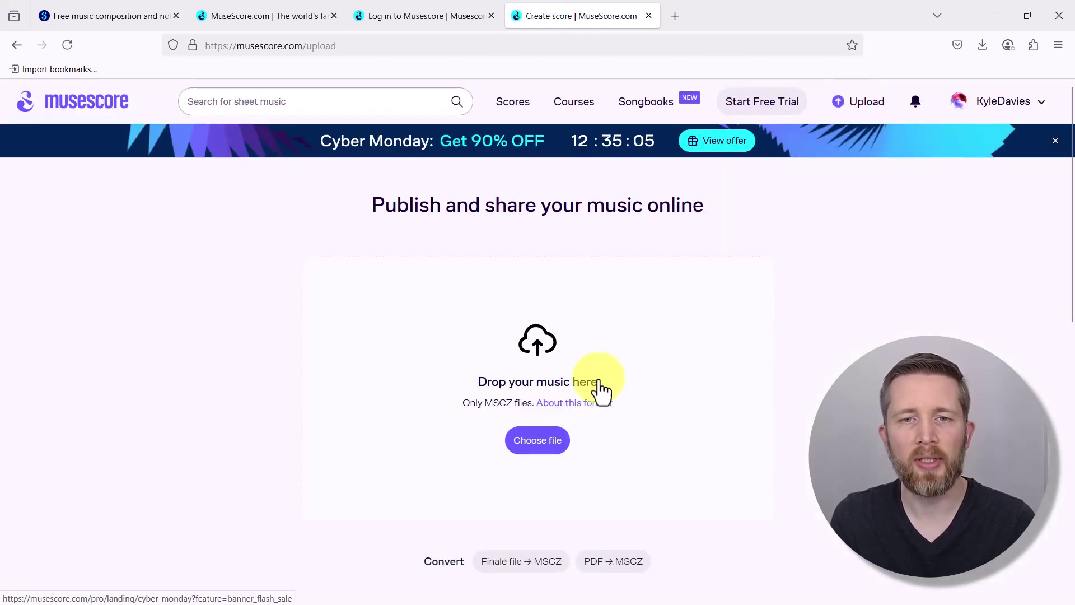
{"action": "left_click", "coordinate": [542, 446]}
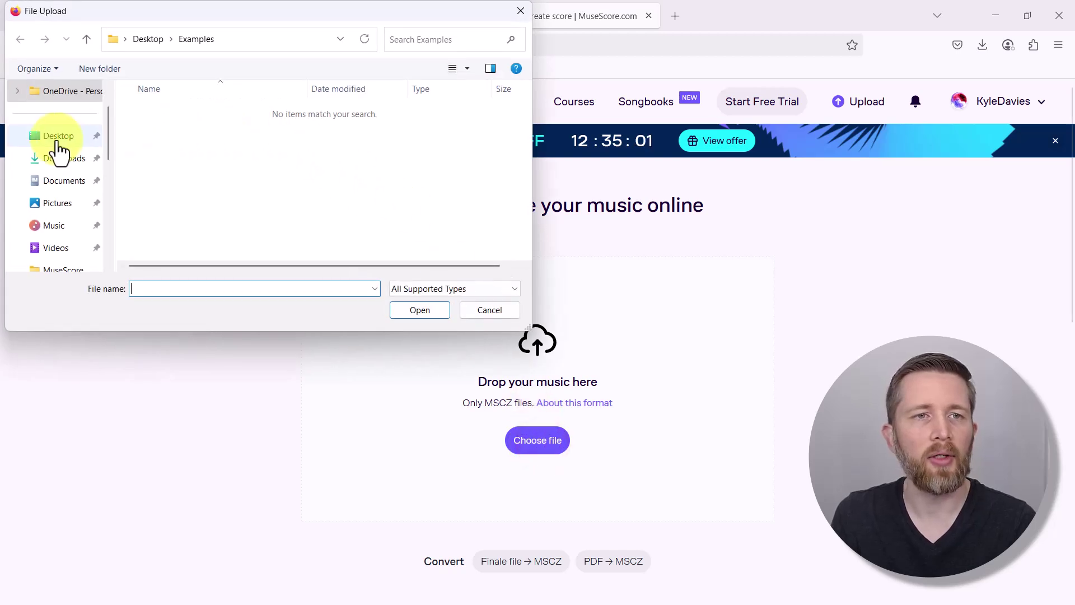
{"action": "left_click", "coordinate": [45, 164]}
{"action": "left_click", "coordinate": [183, 129]}
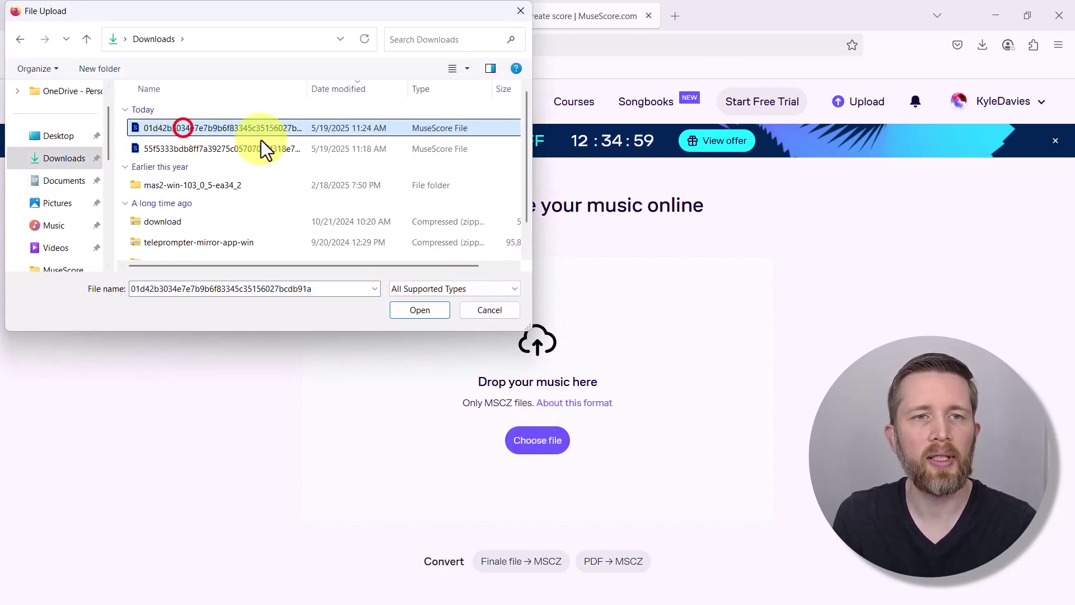
{"action": "left_click", "coordinate": [416, 310]}
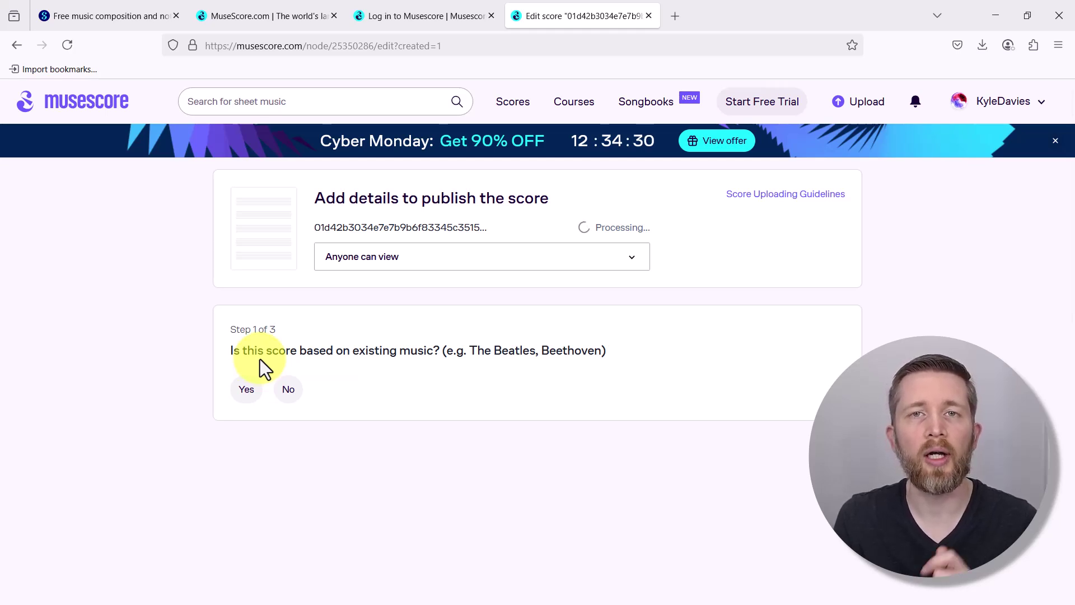
Step: Mark the score as based on Amazing Grace – Misc Traditional, leaving genre unset
{"action": "left_click", "coordinate": [244, 393]}
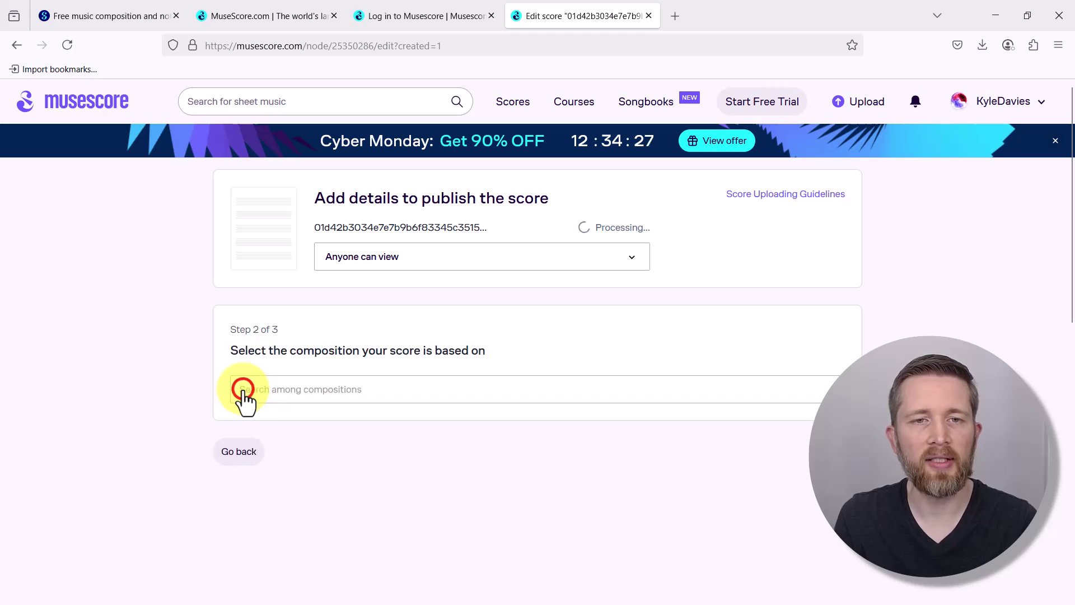
{"action": "left_click", "coordinate": [281, 389]}
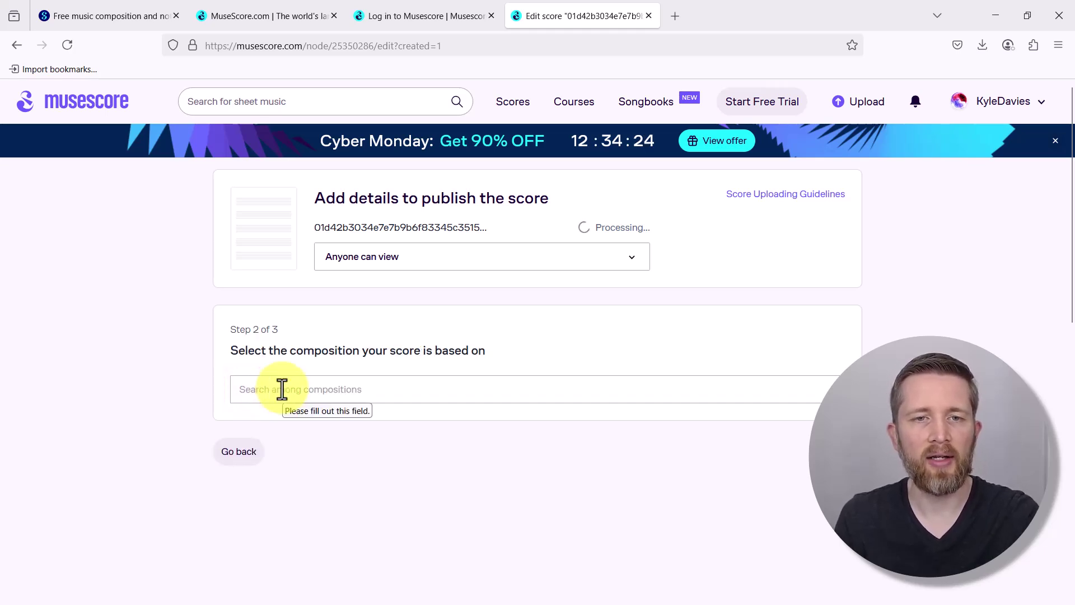
{"action": "type", "text": "Amazing"}
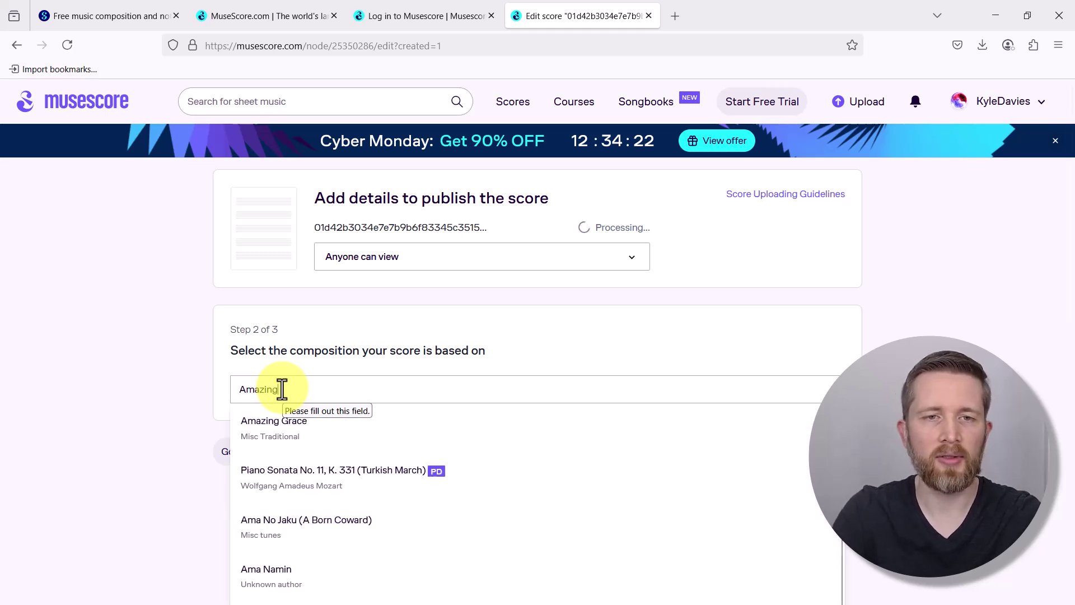
{"action": "left_click", "coordinate": [282, 420]}
{"action": "scroll", "coordinate": [595, 284], "scroll_direction": "down", "scroll_amount": 4}
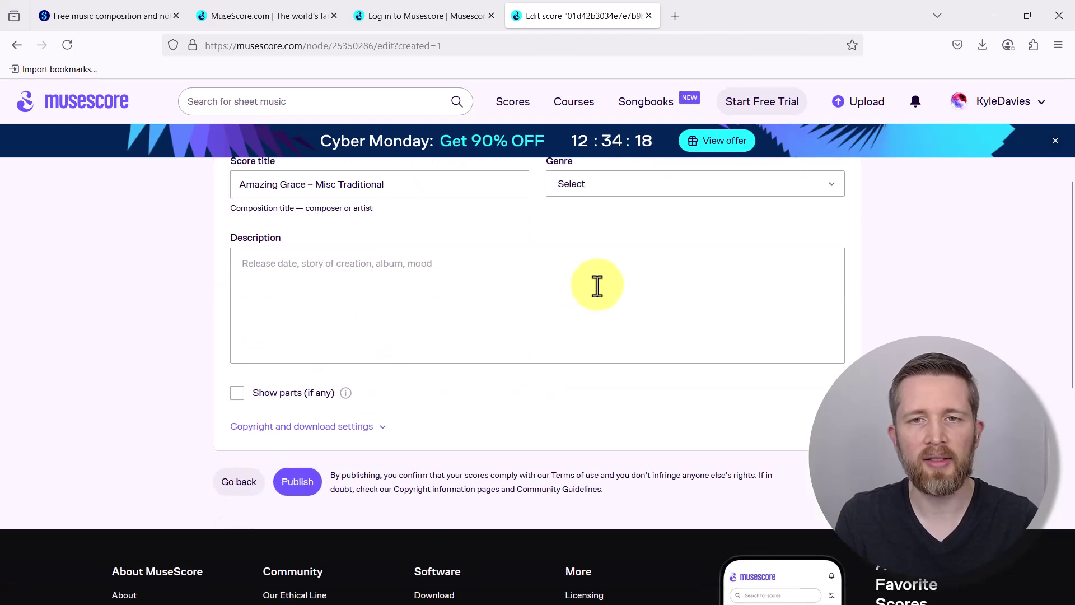
{"action": "left_click", "coordinate": [601, 187]}
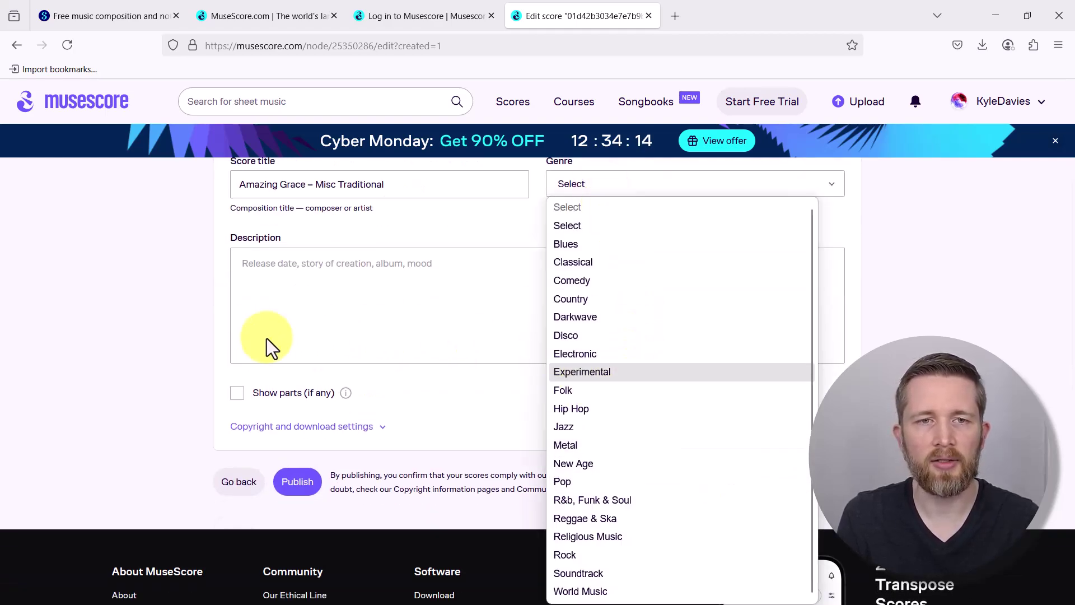
{"action": "left_click", "coordinate": [211, 344]}
{"action": "scroll", "coordinate": [412, 403], "scroll_direction": "up", "scroll_amount": 4}
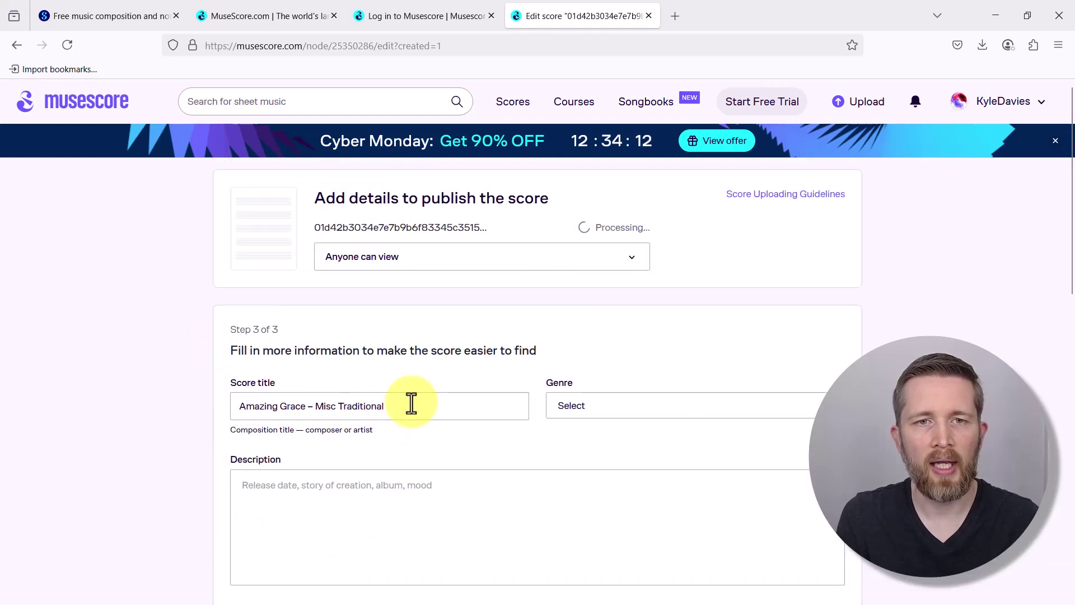
{"action": "scroll", "coordinate": [415, 363], "scroll_direction": "down", "scroll_amount": 5}
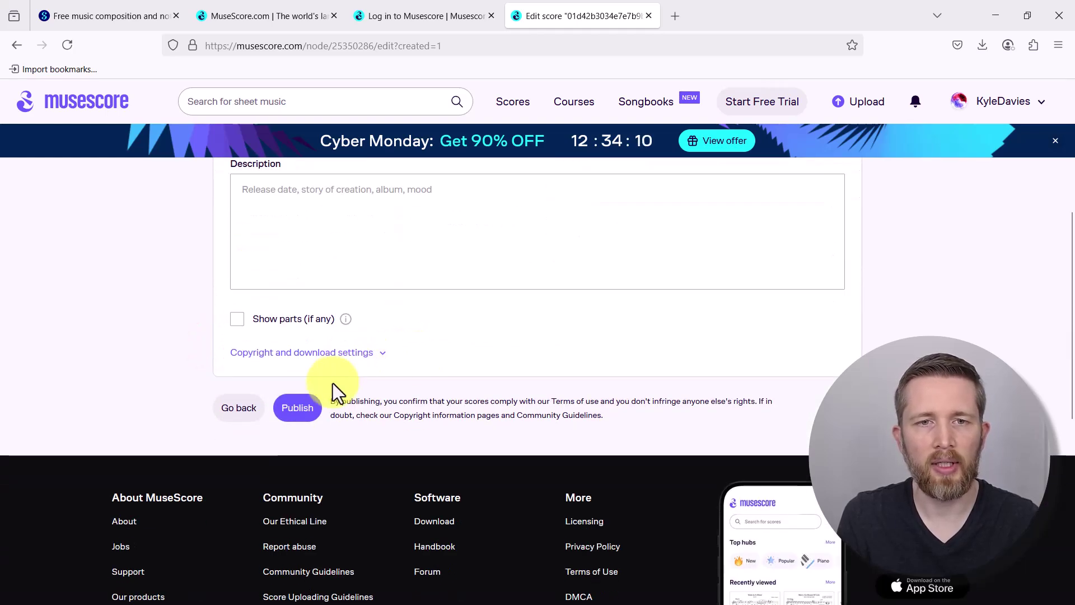
{"action": "scroll", "coordinate": [312, 358], "scroll_direction": "up", "scroll_amount": 5}
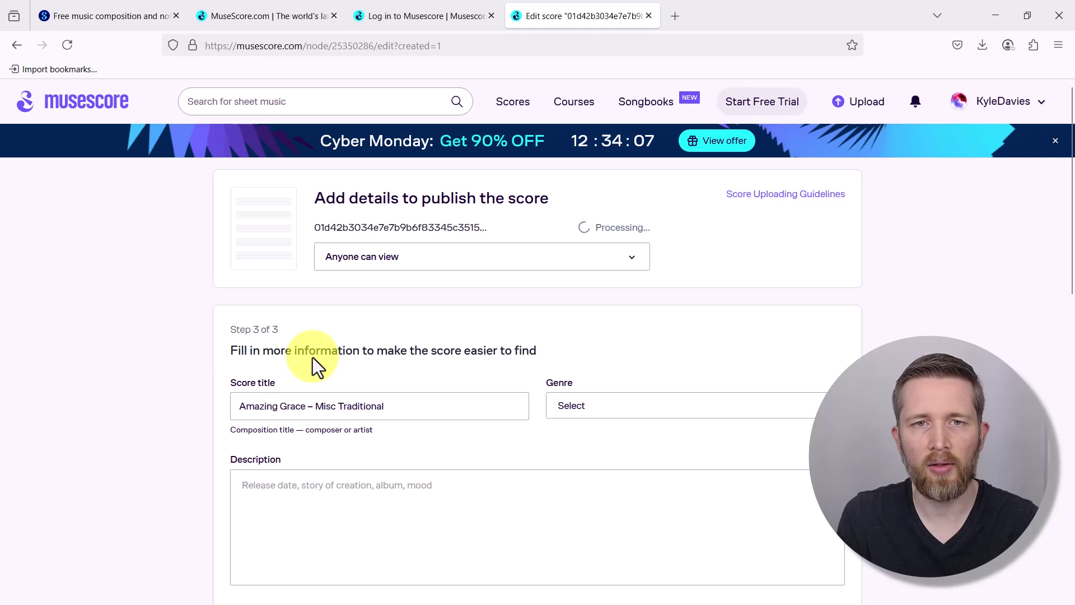
Step: Set the score's visibility to Private
{"action": "left_click", "coordinate": [408, 255]}
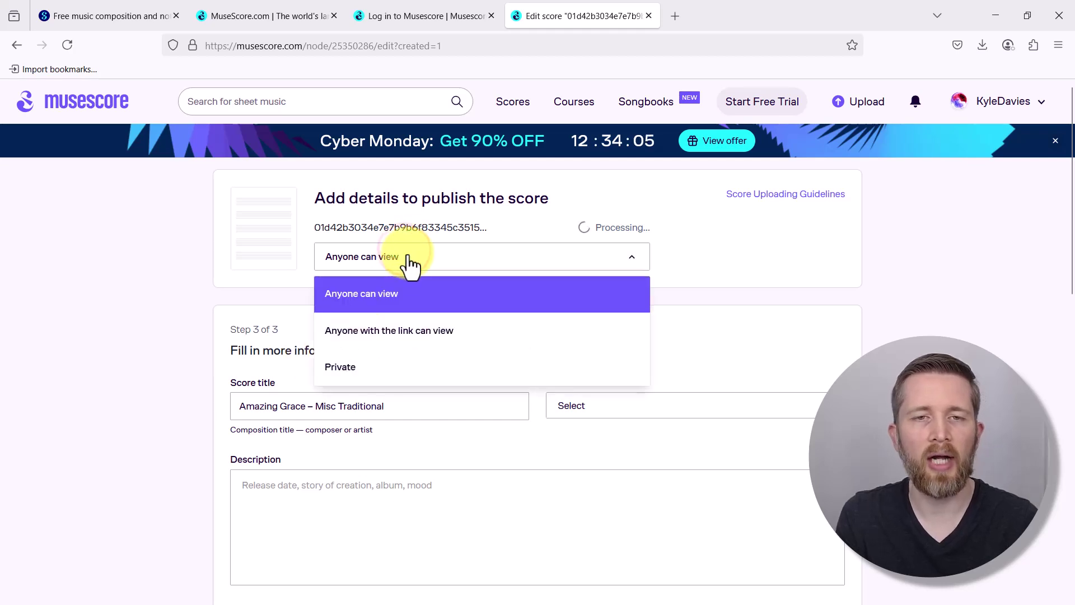
{"action": "left_click", "coordinate": [407, 365]}
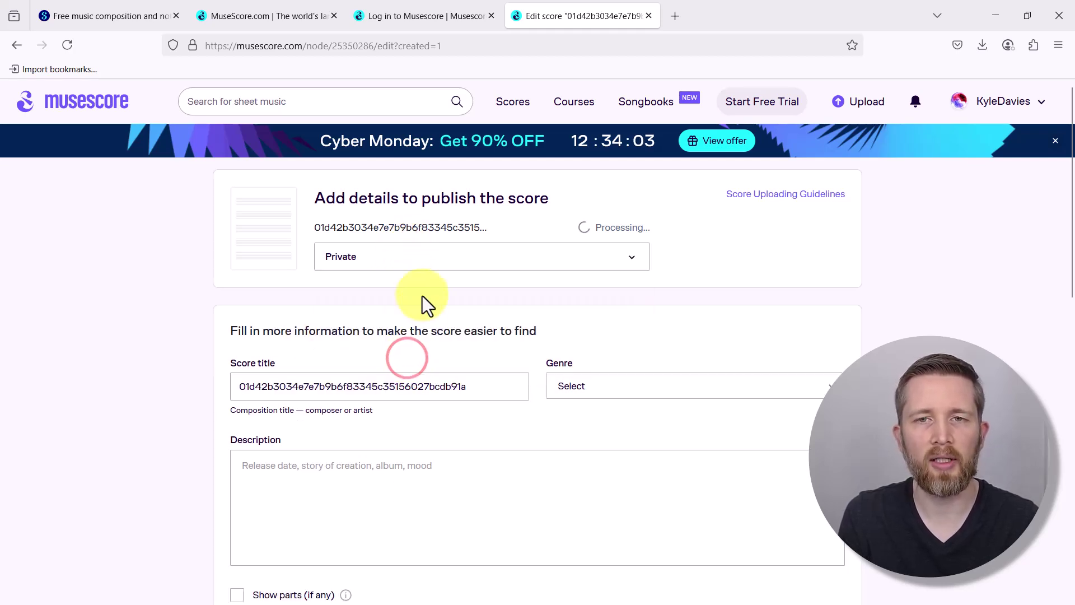
{"action": "scroll", "coordinate": [403, 297], "scroll_direction": "down", "scroll_amount": 5}
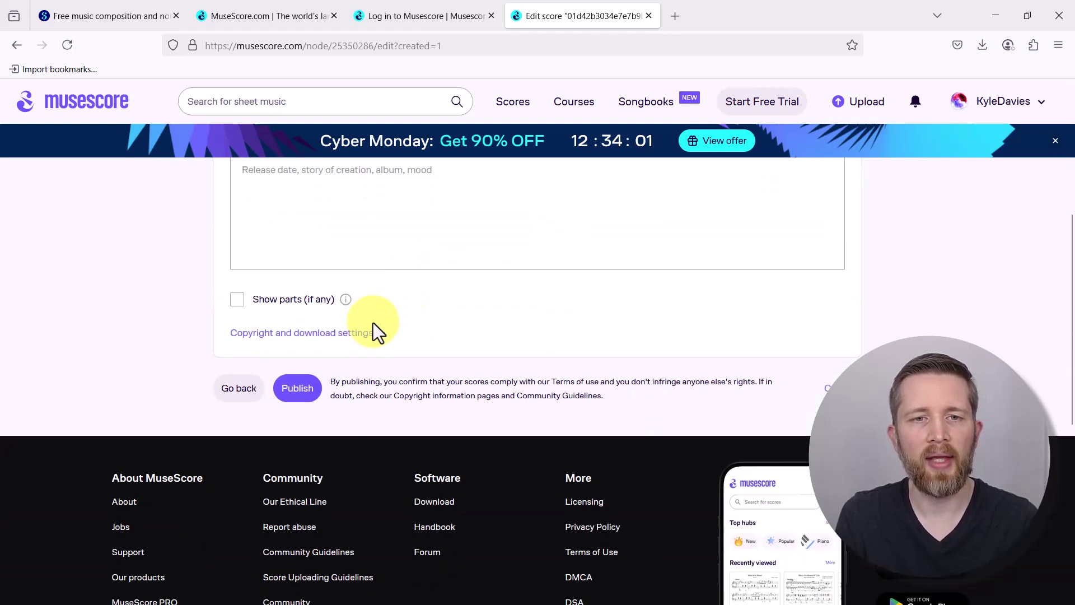
{"action": "scroll", "coordinate": [325, 354], "scroll_direction": "up", "scroll_amount": 5}
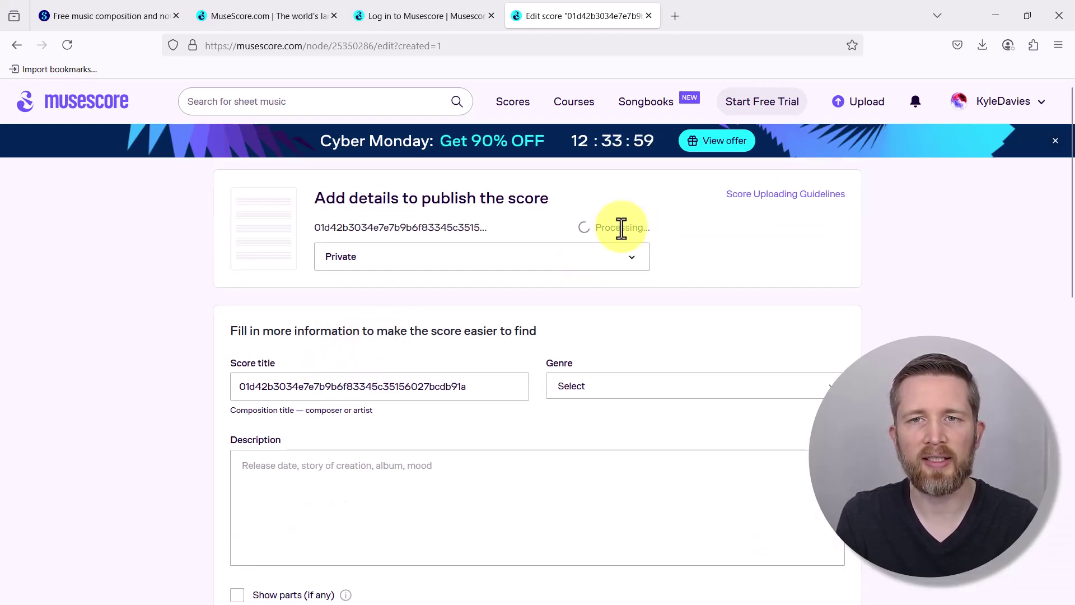
{"action": "scroll", "coordinate": [457, 312], "scroll_direction": "down", "scroll_amount": 4}
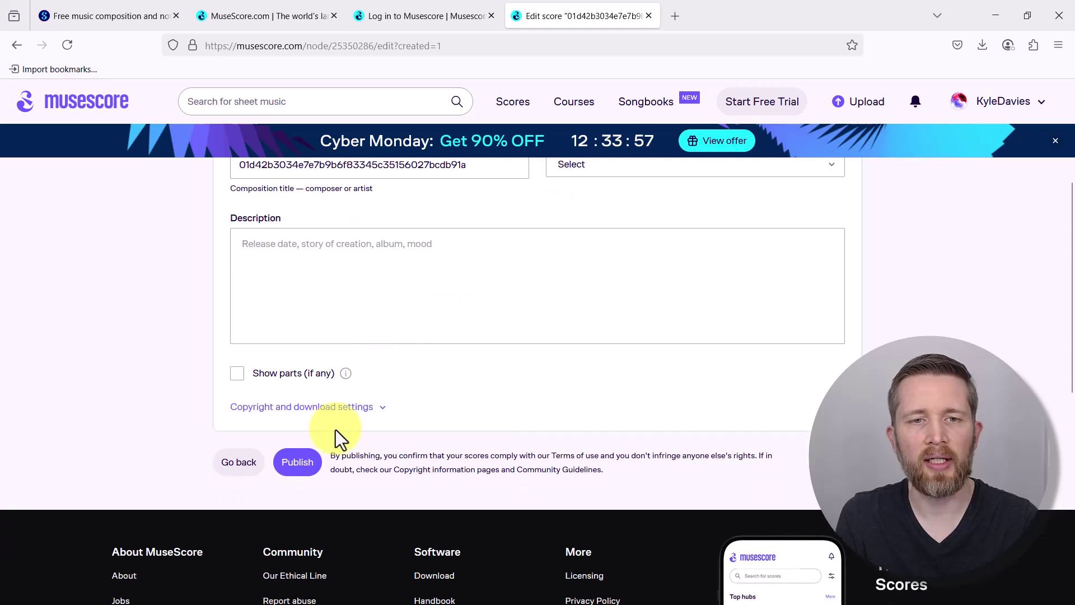
Step: Publish the score and open it from My Scores
{"action": "left_click", "coordinate": [296, 462]}
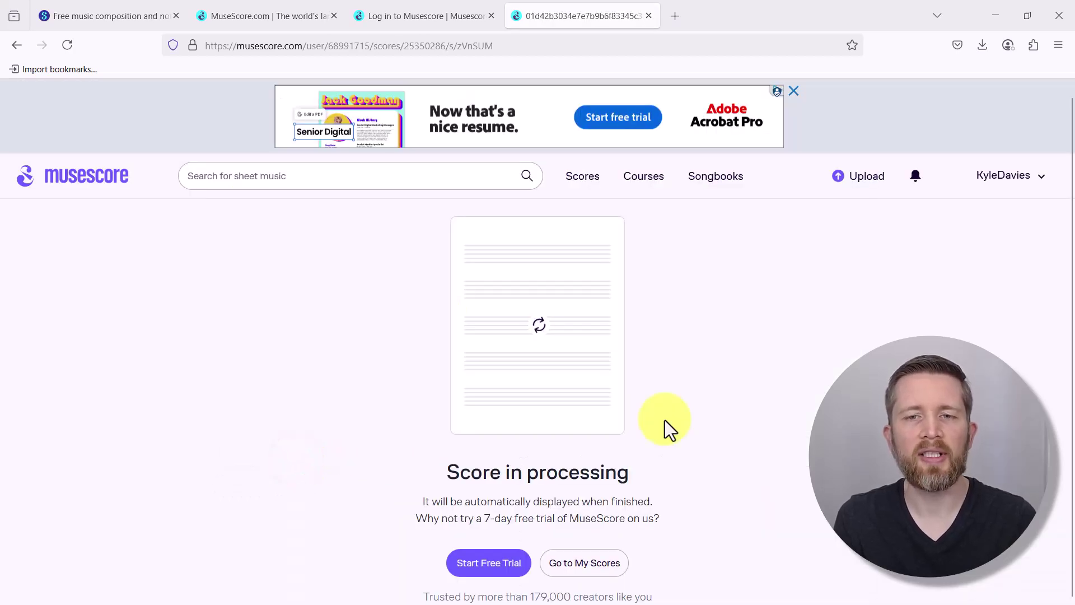
{"action": "left_click", "coordinate": [590, 574]}
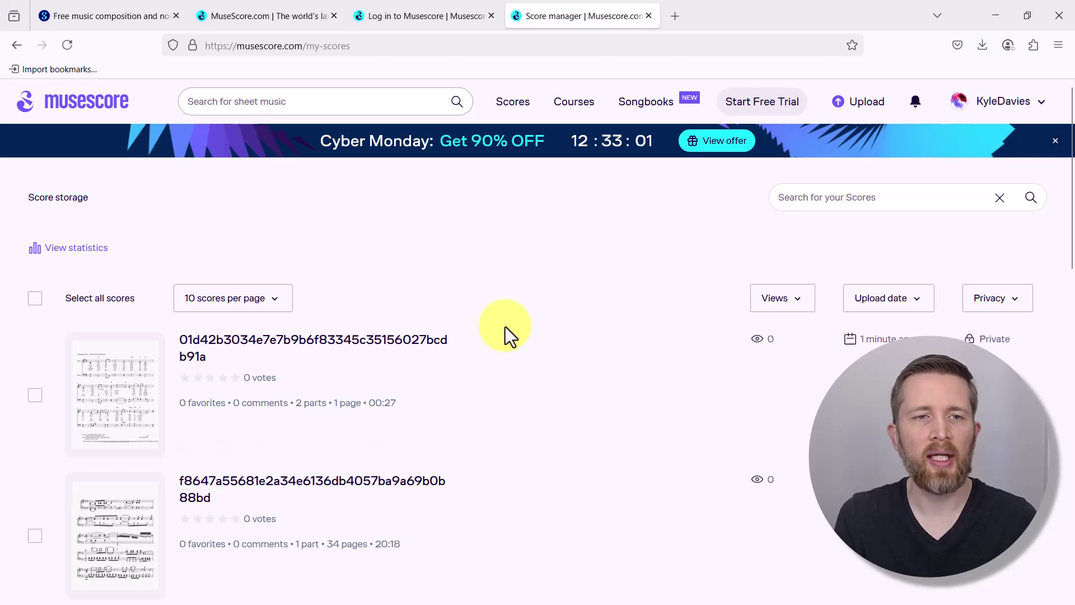
{"action": "scroll", "coordinate": [505, 327], "scroll_direction": "down", "scroll_amount": 2}
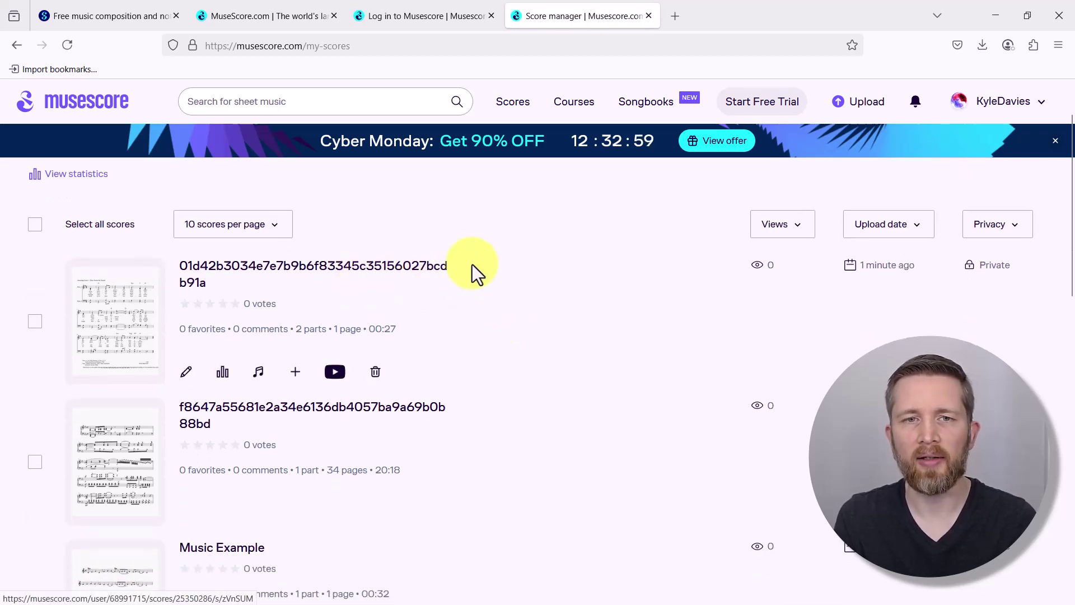
{"action": "left_click", "coordinate": [207, 269]}
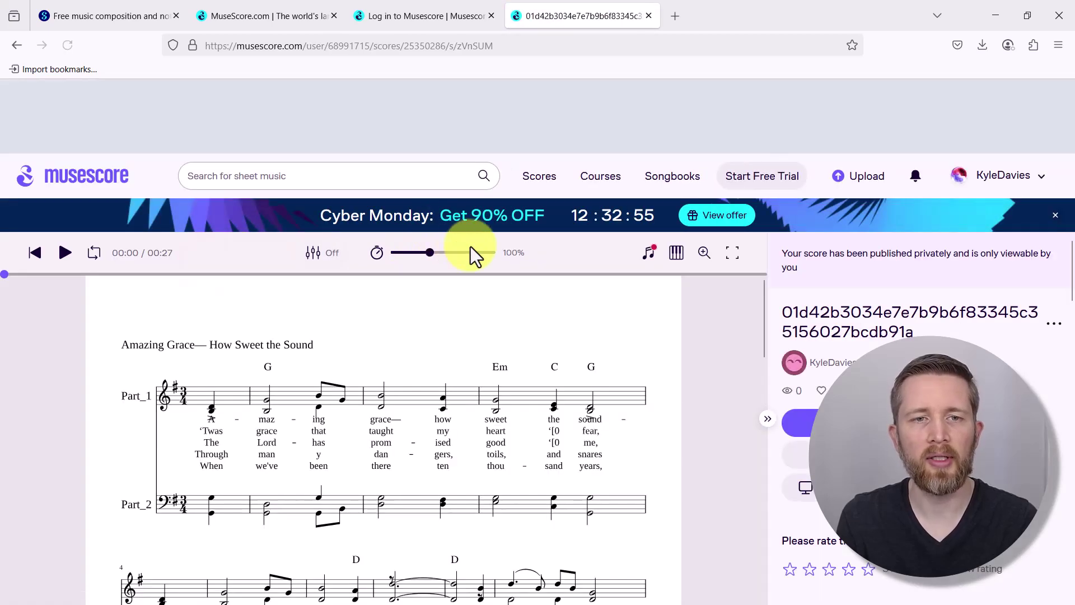
Step: Bring up the score's download dialog with its format choices
{"action": "scroll", "coordinate": [403, 386], "scroll_direction": "down", "scroll_amount": 3}
{"action": "scroll", "coordinate": [439, 353], "scroll_direction": "up", "scroll_amount": 2}
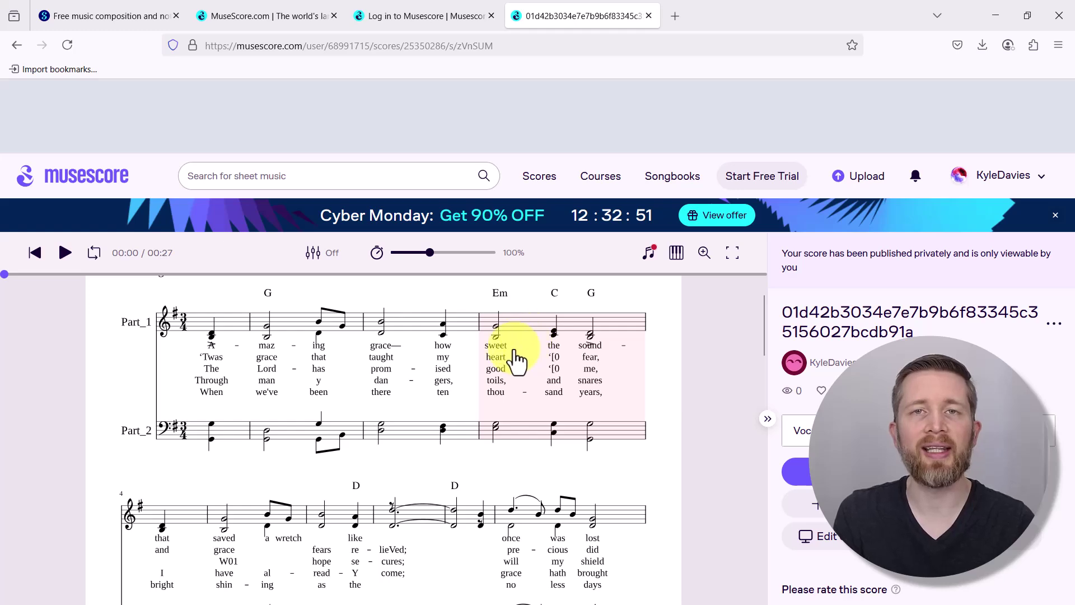
{"action": "scroll", "coordinate": [240, 355], "scroll_direction": "up", "scroll_amount": 2}
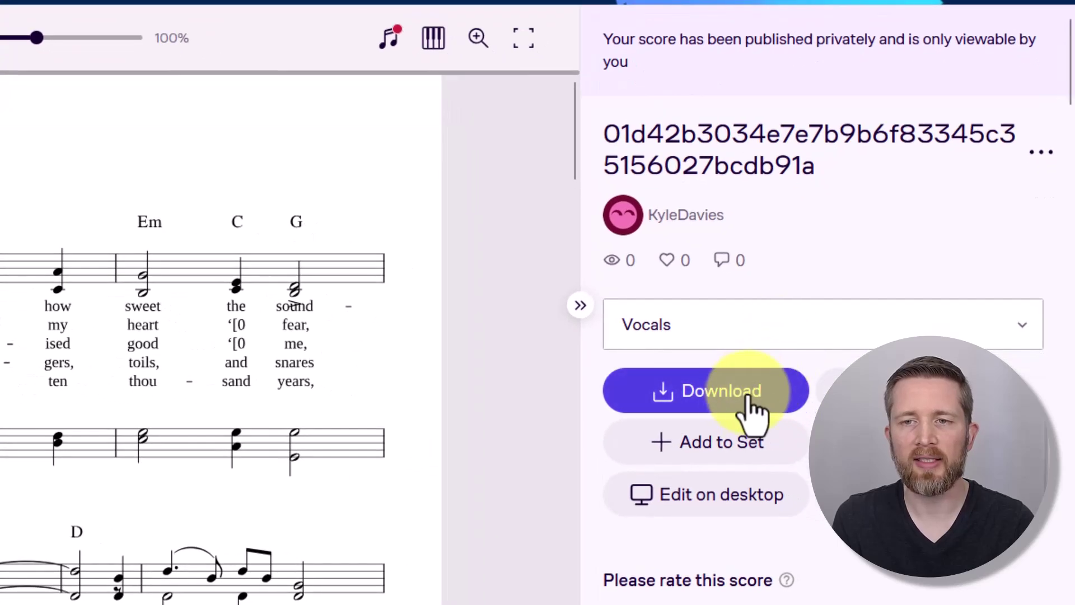
{"action": "left_click", "coordinate": [773, 336]}
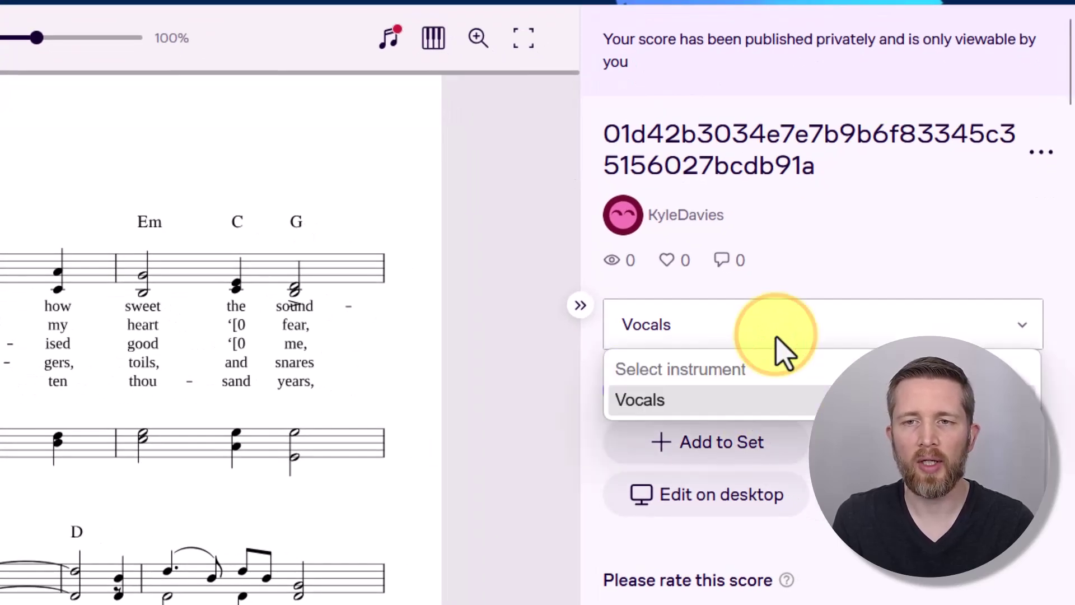
{"action": "left_click", "coordinate": [776, 335]}
{"action": "left_click", "coordinate": [748, 395]}
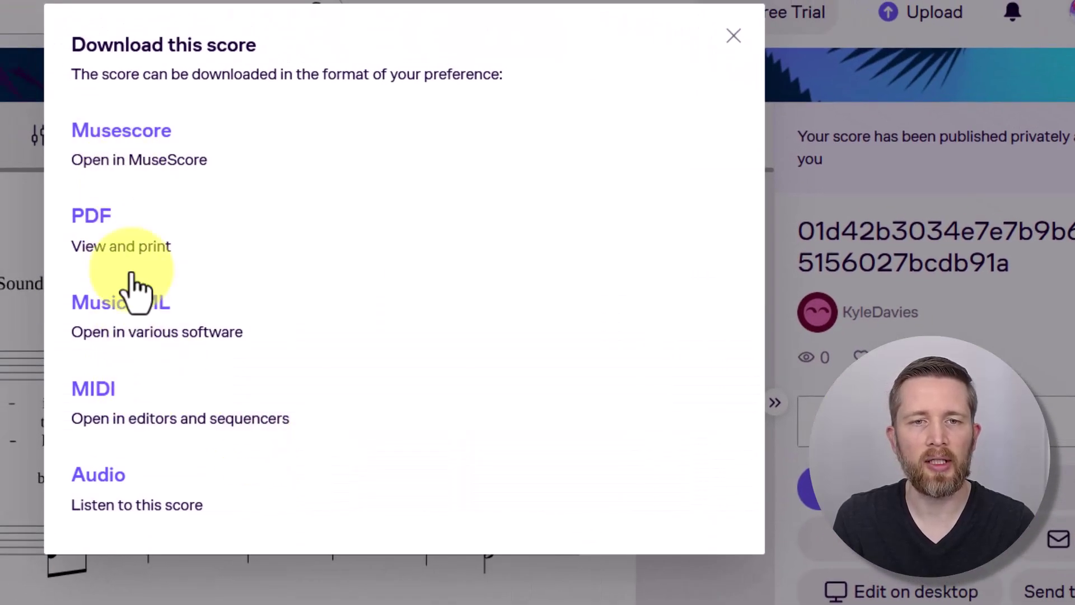
Step: Download the score as Audio MP3, play it briefly in Any DVD, then close the player
{"action": "left_click", "coordinate": [146, 499]}
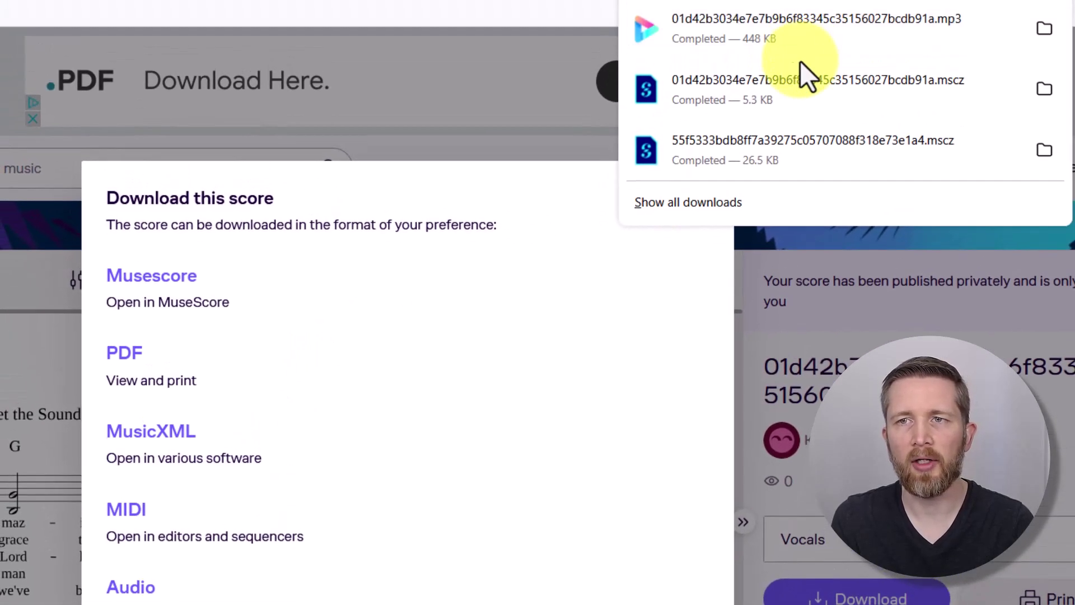
{"action": "left_click", "coordinate": [734, 29]}
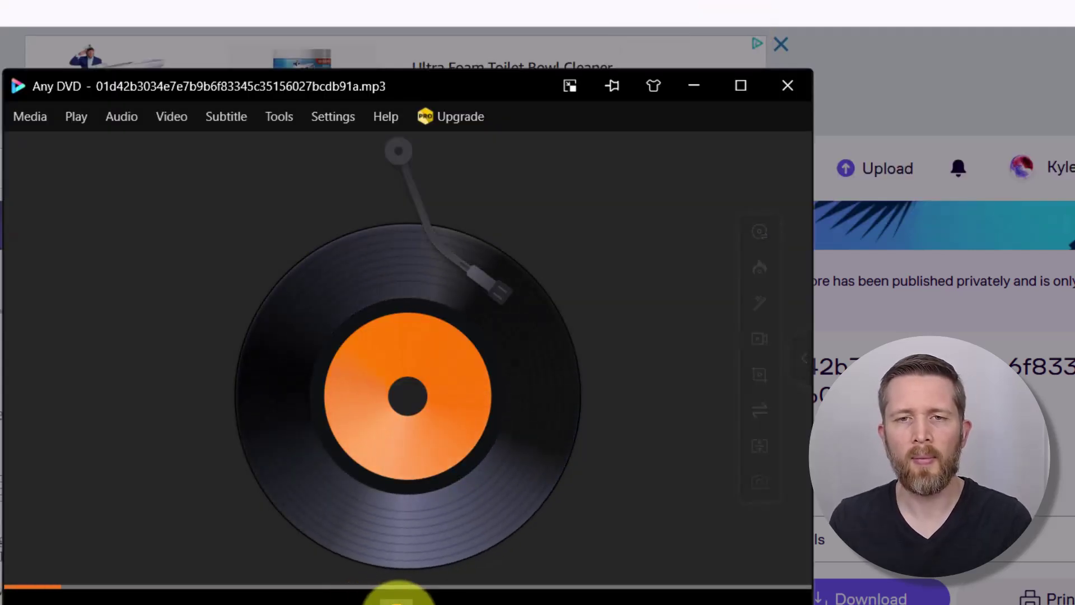
{"action": "left_click", "coordinate": [397, 603]}
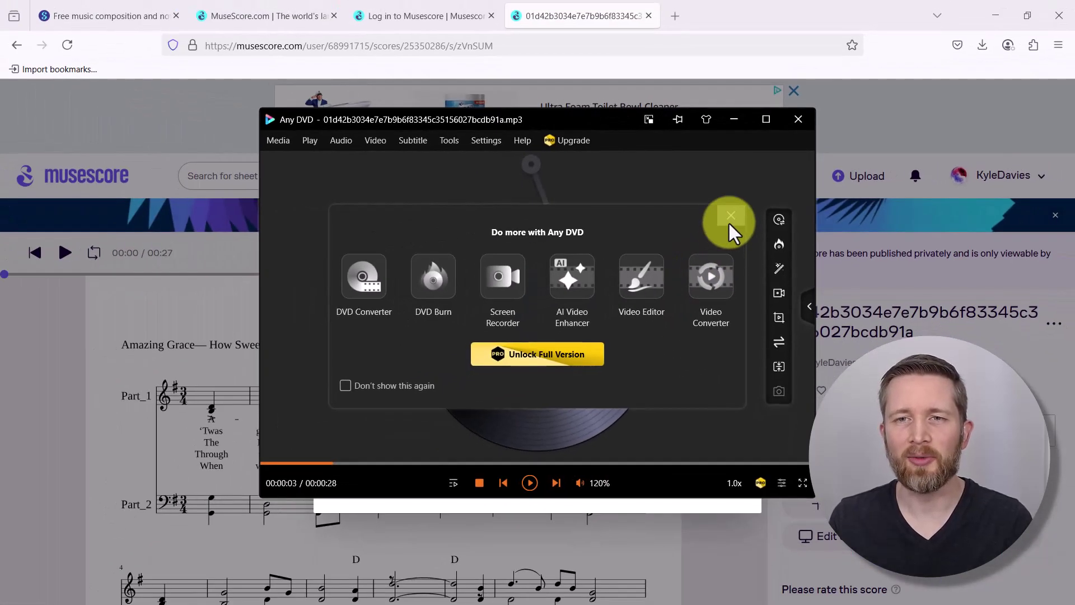
{"action": "left_click", "coordinate": [730, 216]}
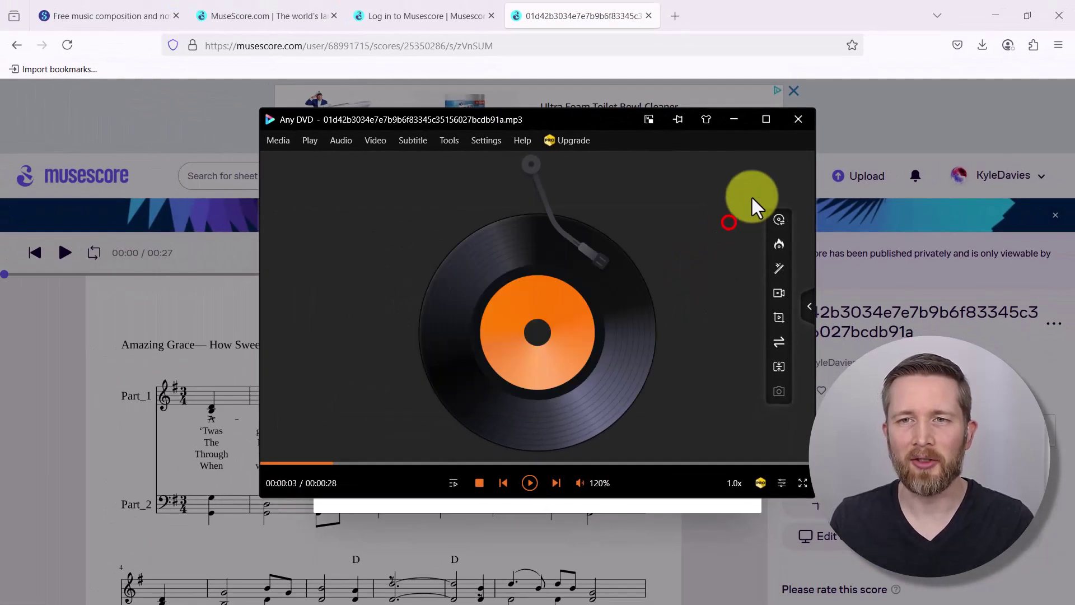
{"action": "left_click", "coordinate": [799, 119]}
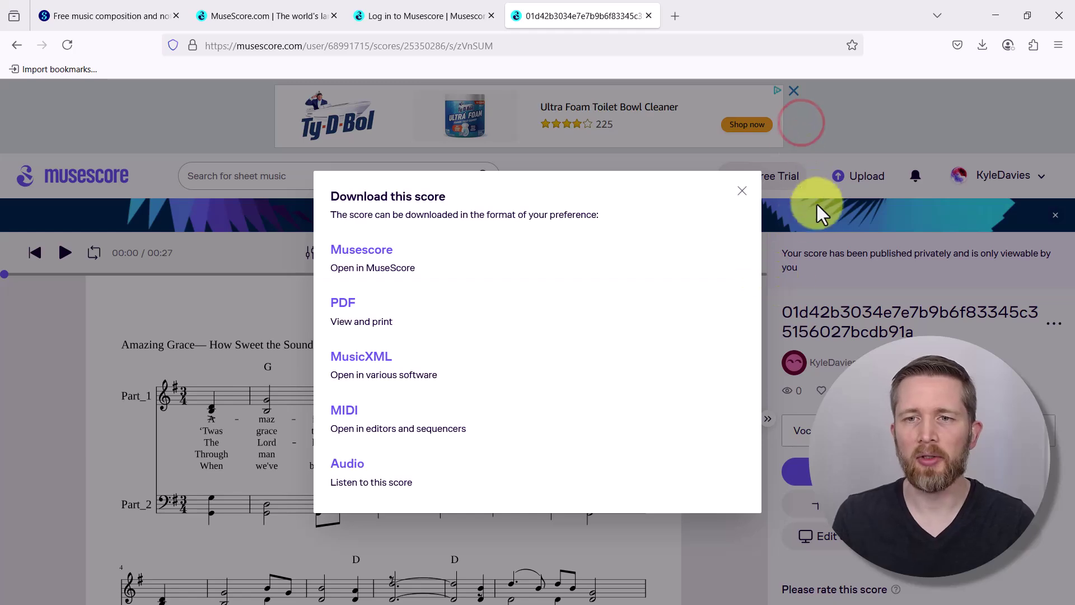
Step: Close the download dialog, switch to the PlayScore 2 window, then minimize the browser
{"action": "left_click", "coordinate": [742, 190]}
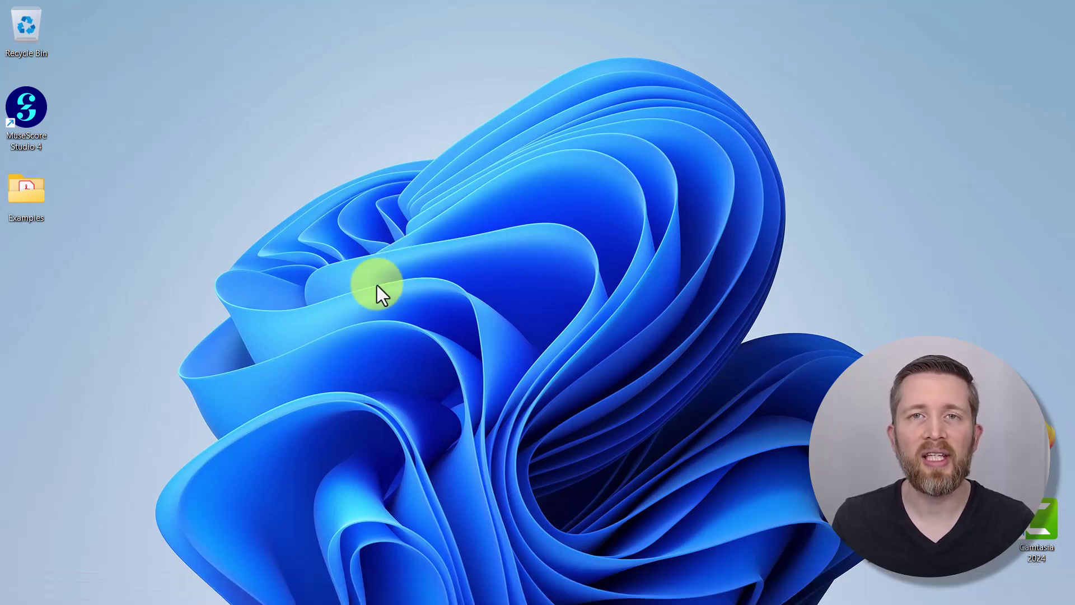
{"action": "mouse_move", "coordinate": [330, 593]}
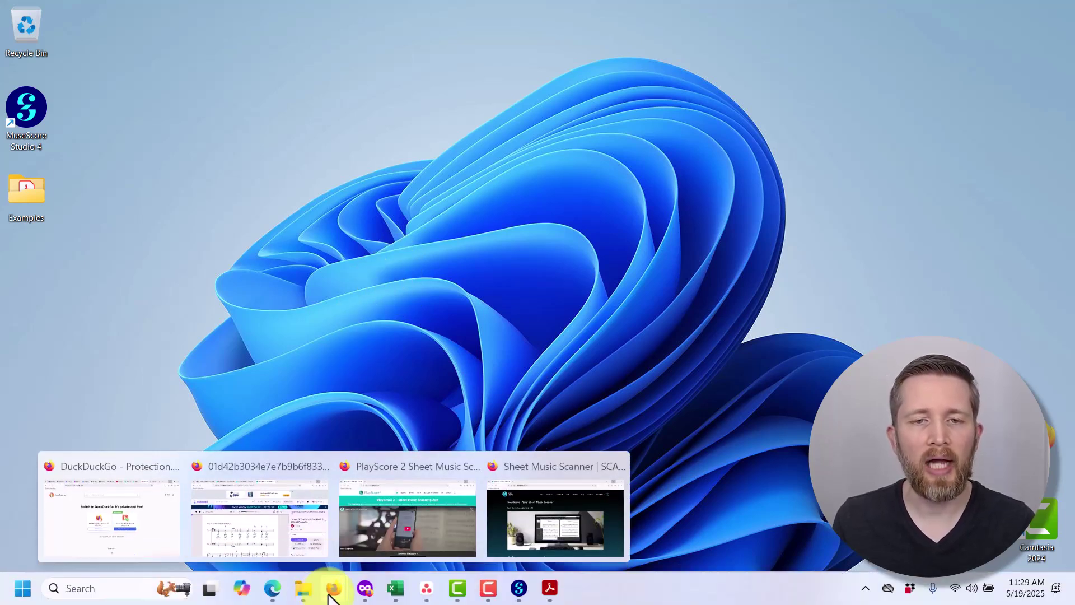
{"action": "left_click", "coordinate": [388, 466]}
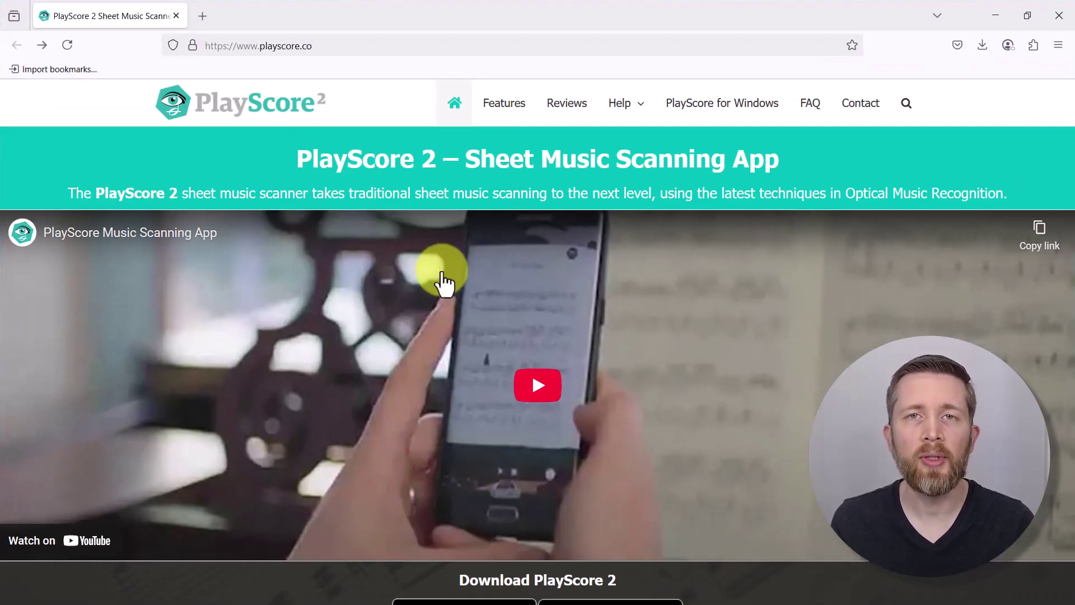
{"action": "mouse_move", "coordinate": [625, 105]}
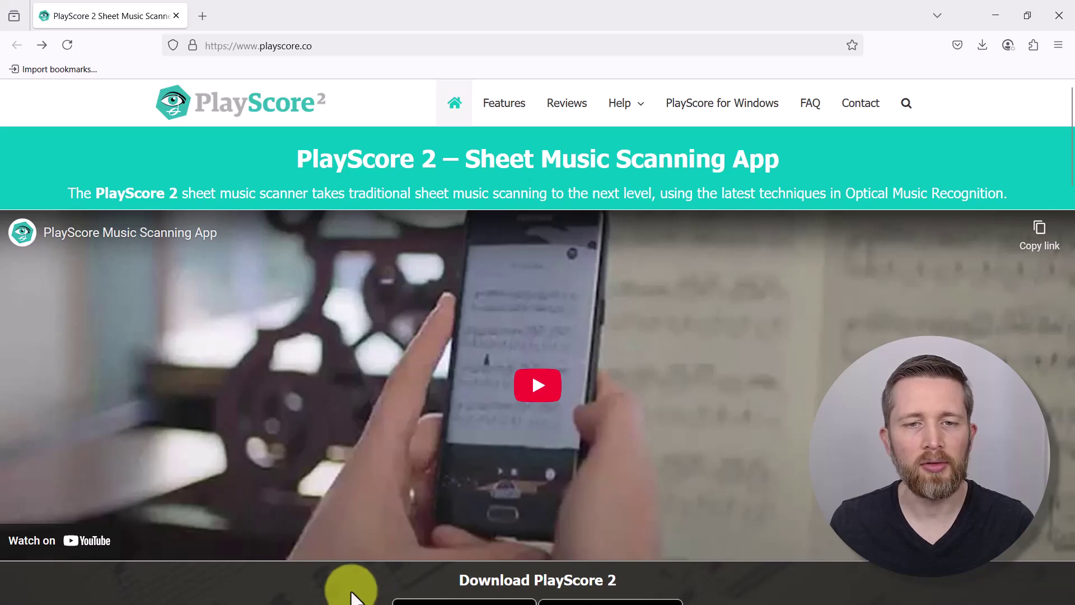
{"action": "left_click", "coordinate": [997, 15]}
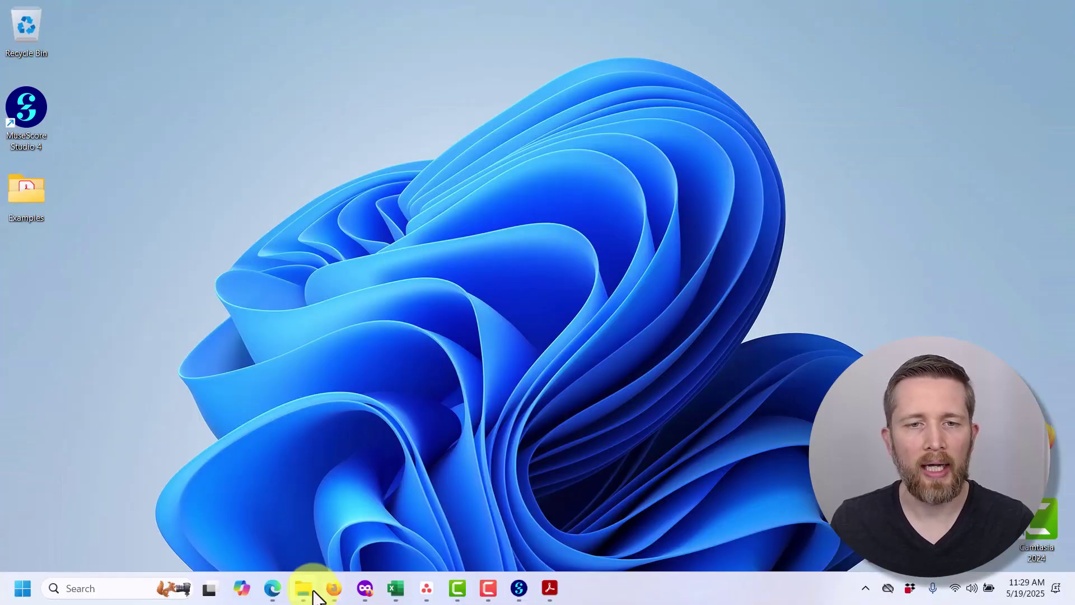
Step: Switch Firefox to the 'Sheet Music Scanner | SCANSCORE' window
{"action": "mouse_move", "coordinate": [331, 588]}
{"action": "left_click", "coordinate": [544, 489]}
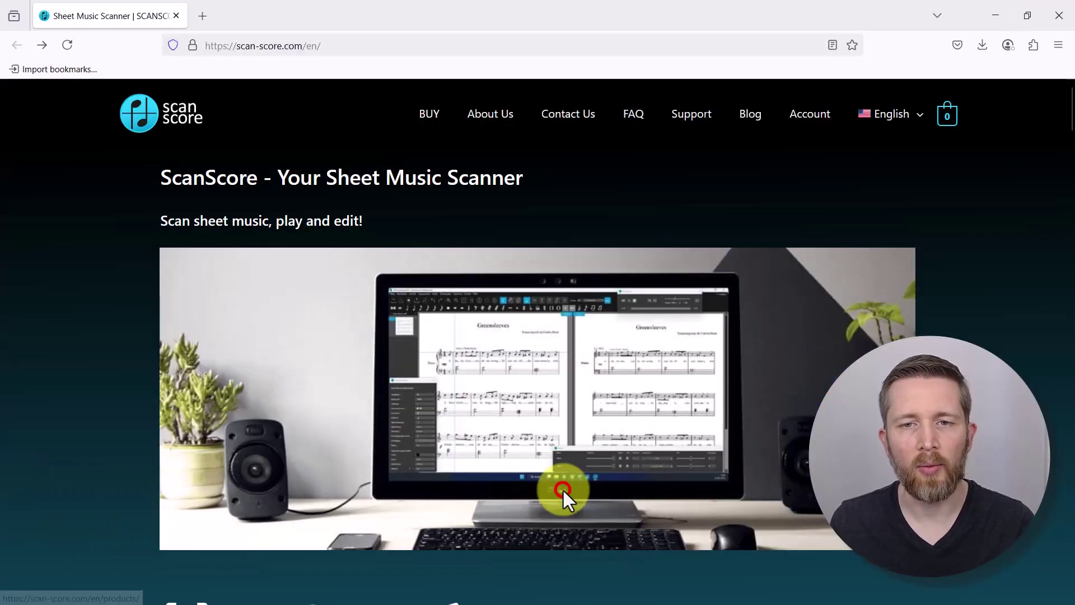